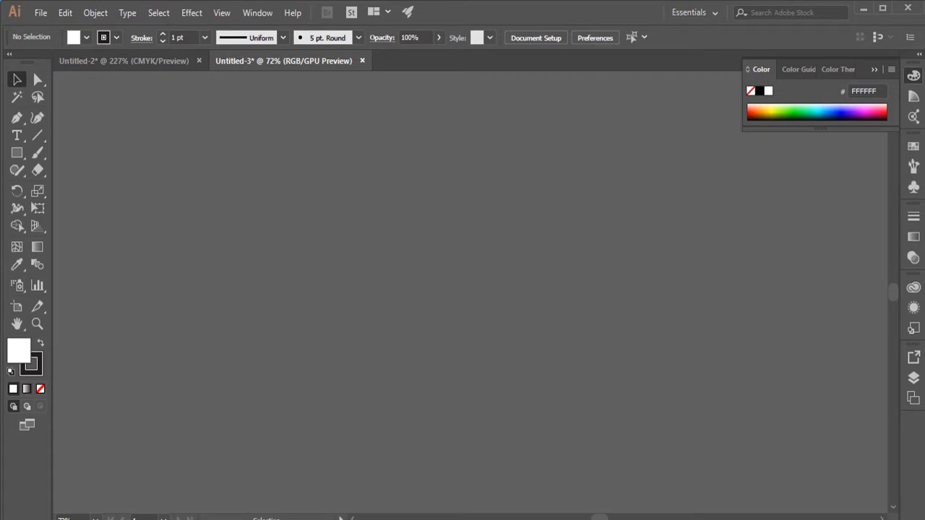
# Step: Start a new document with a 3.5 by 2 inch page in landscape orientation
pyautogui.click(41, 13)
pyautogui.click(52, 29)
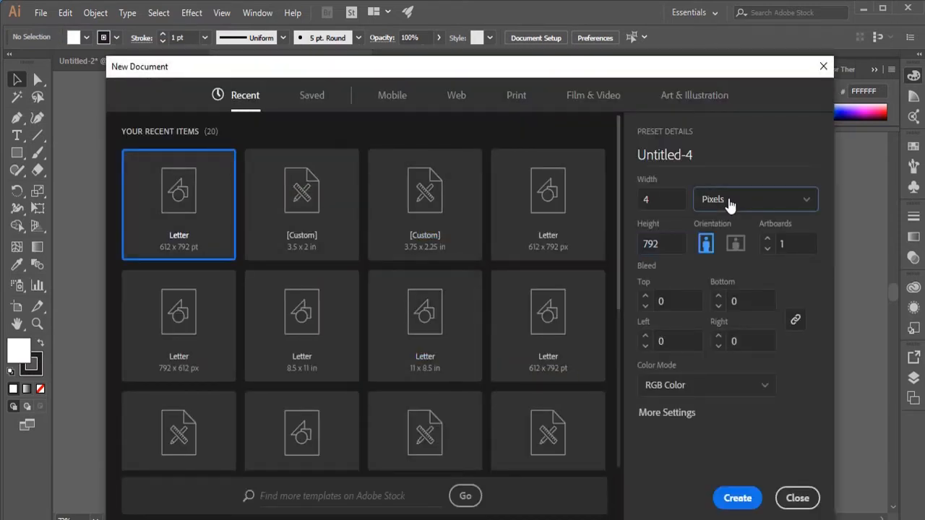
pyautogui.click(728, 201)
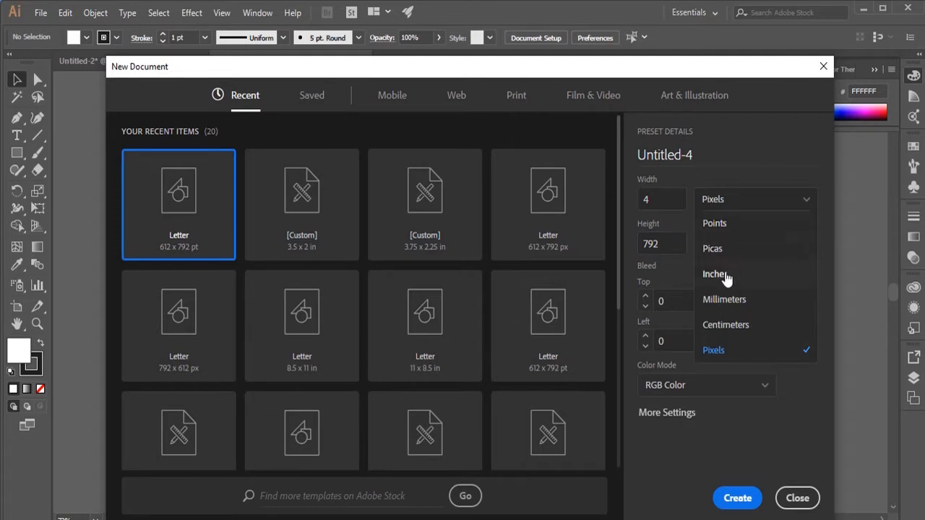
pyautogui.click(726, 278)
pyautogui.click(672, 201)
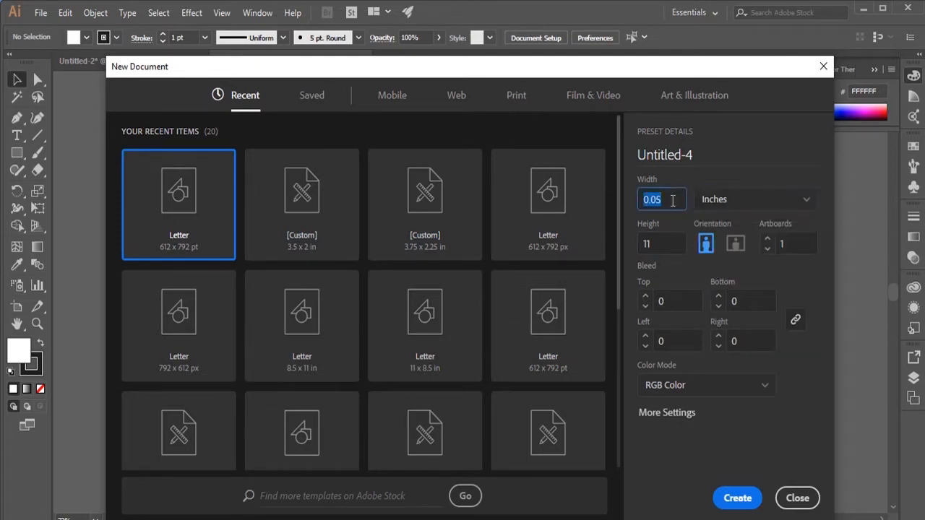
pyautogui.press('BackSpace')
pyautogui.click(665, 242)
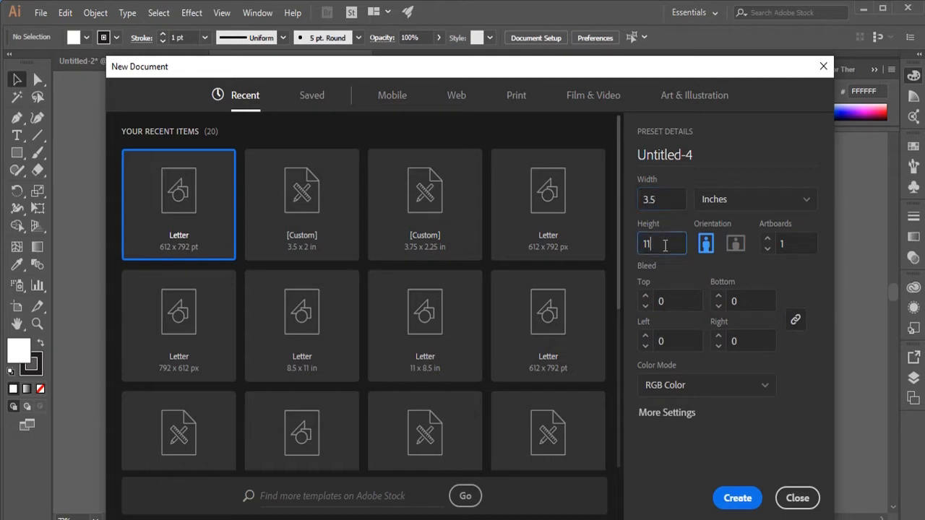
pyautogui.write('2')
pyautogui.click(736, 244)
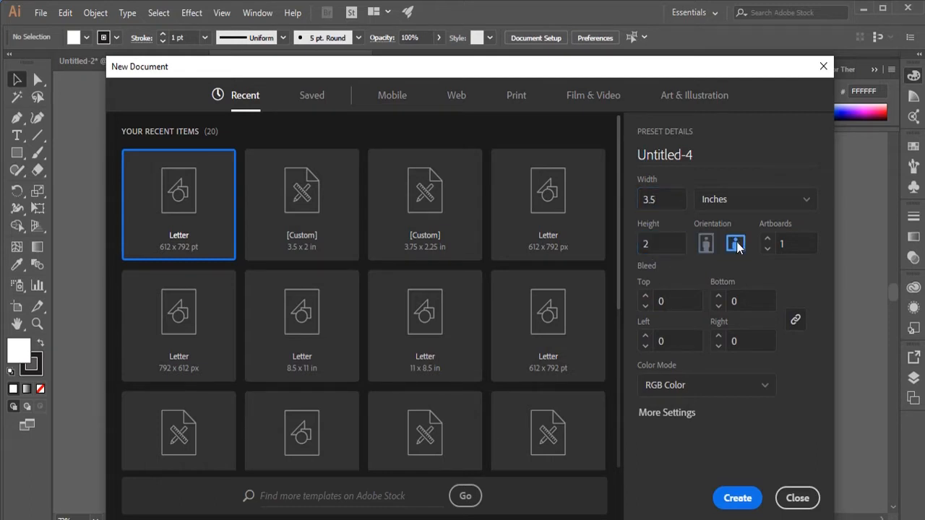
# Step: Set 2 artboards, a 0.125 in bleed on all sides and CMYK colour mode, and create the document
pyautogui.click(791, 243)
pyautogui.click(672, 302)
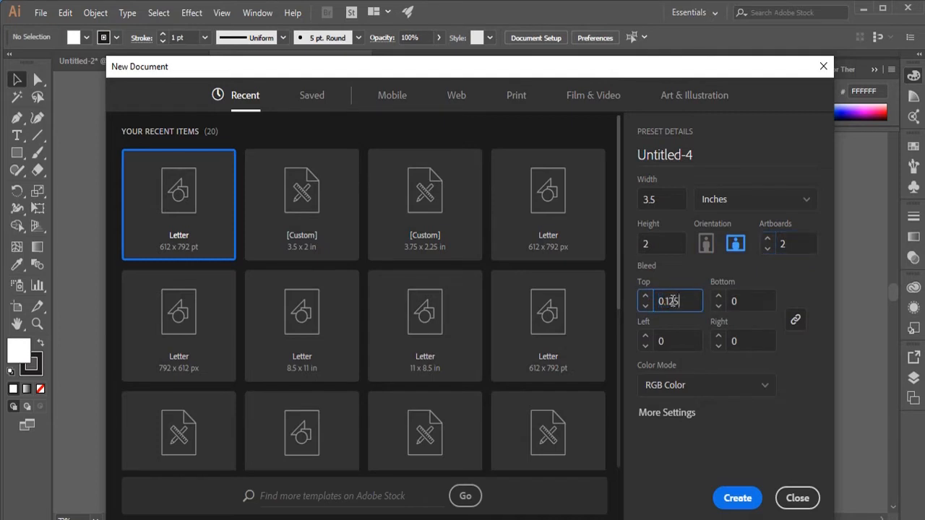
pyautogui.click(692, 384)
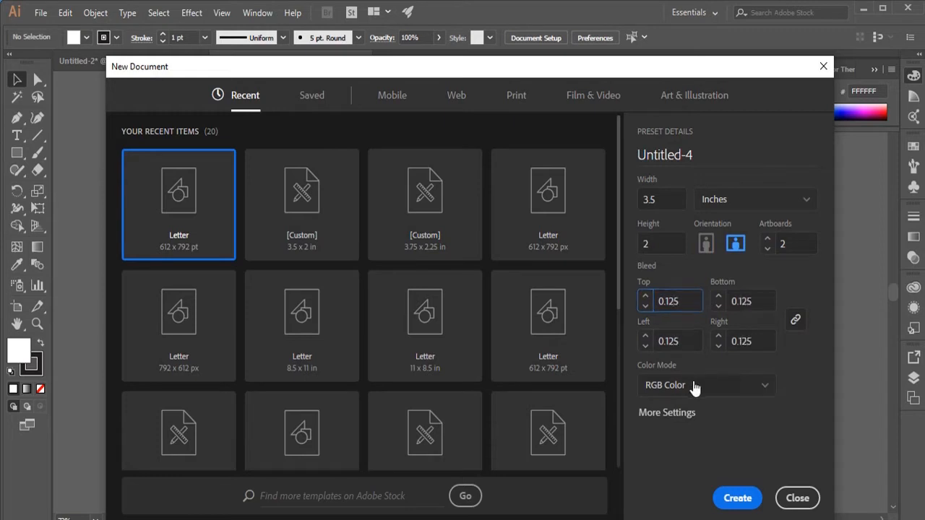
pyautogui.click(695, 435)
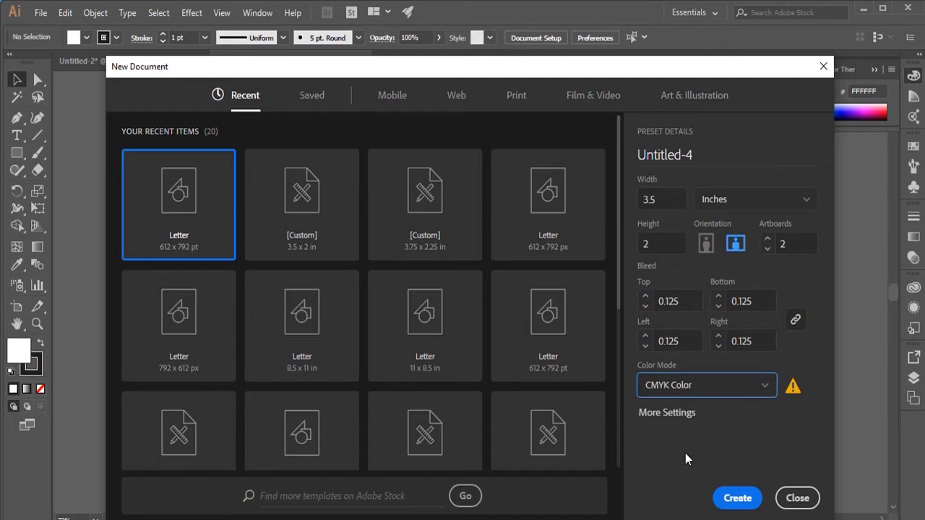
pyautogui.click(736, 498)
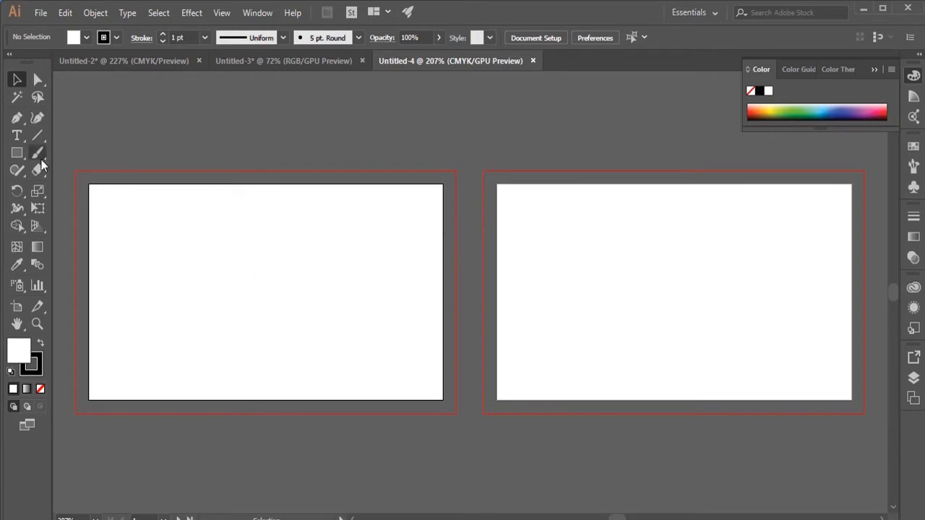
# Step: Draw a rectangle covering the first artboard, with no stroke and a dark maroon fill (591933)
pyautogui.click(17, 153)
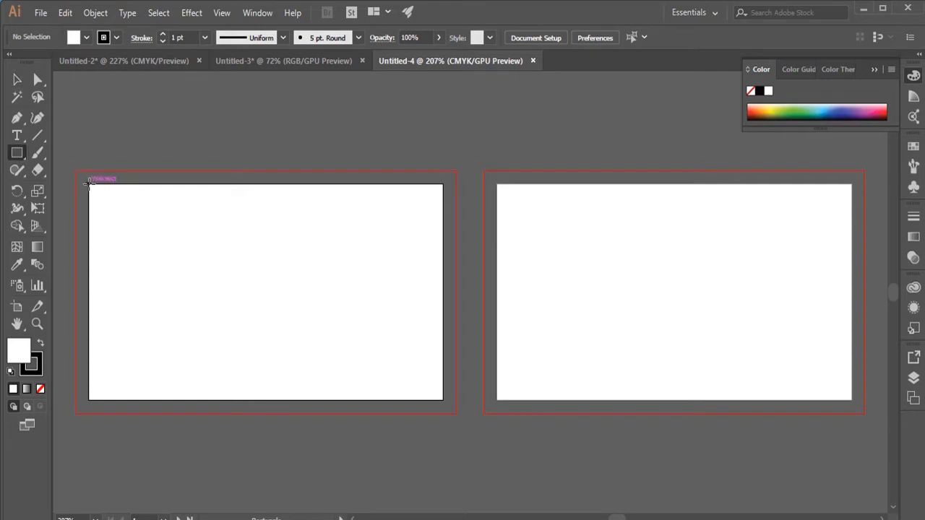
pyautogui.moveTo(155, 239)
pyautogui.mouseDown()
pyautogui.moveTo(227, 293)
pyautogui.moveTo(445, 401)
pyautogui.mouseUp()
pyautogui.press('/')
pyautogui.doubleClick(19, 350)
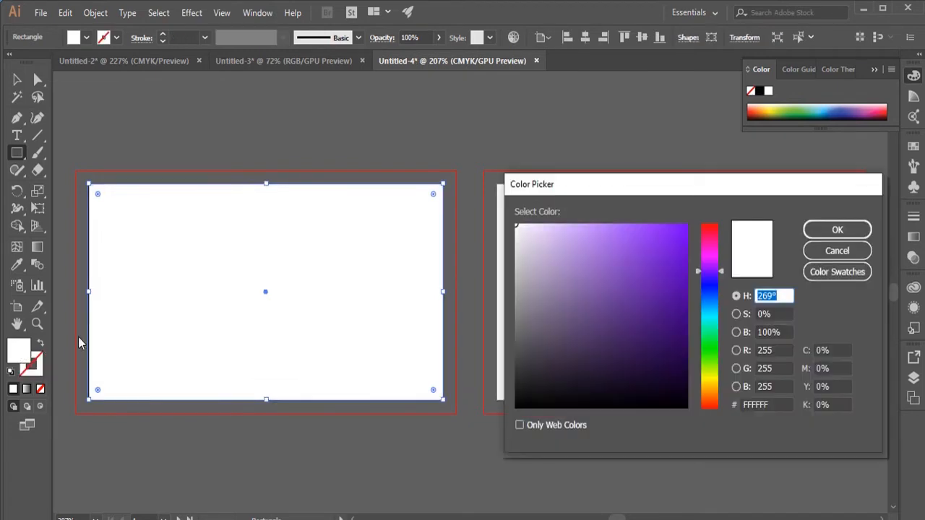
pyautogui.click(708, 238)
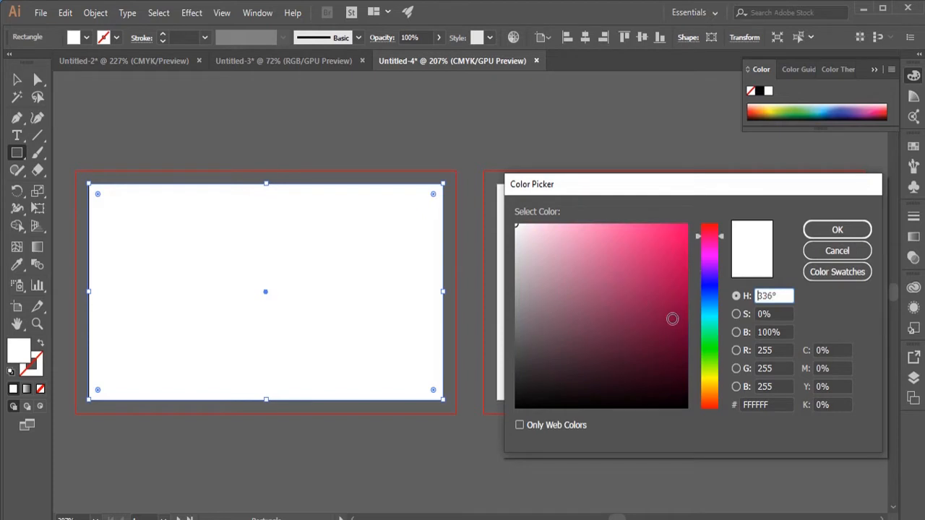
pyautogui.click(645, 339)
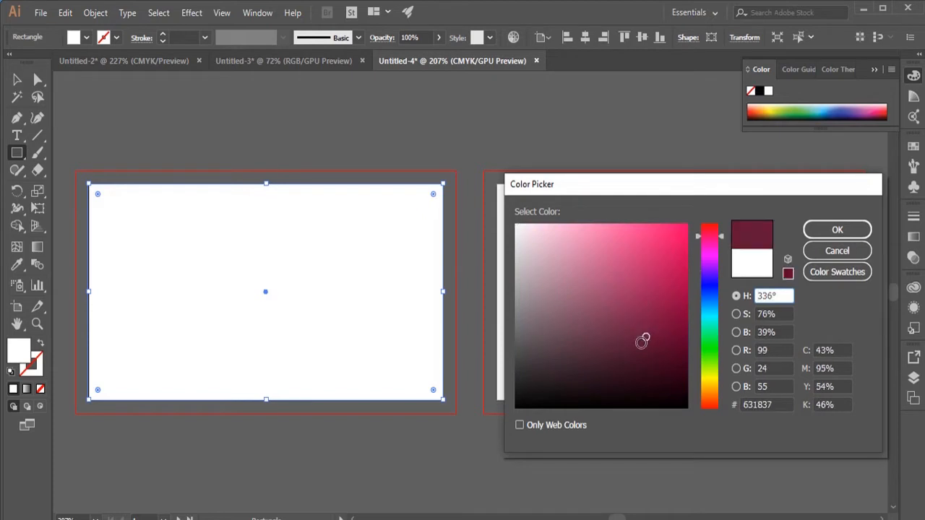
pyautogui.click(641, 343)
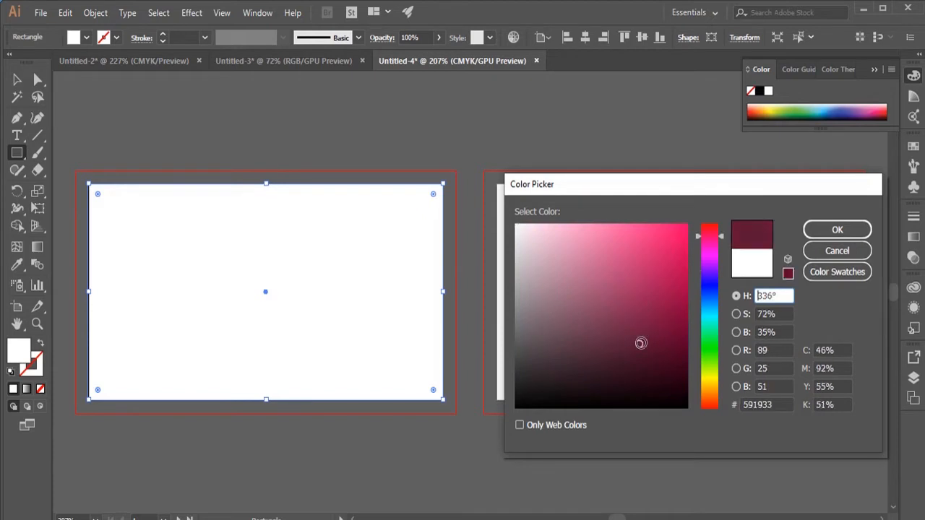
pyautogui.click(818, 231)
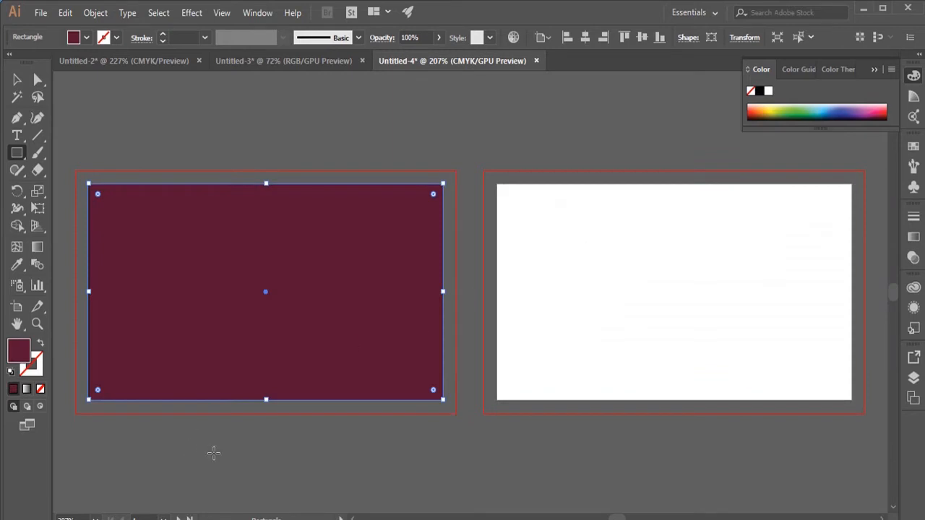
# Step: Duplicate the maroon background rectangle onto the second artboard so that it covers it completely
pyautogui.click(16, 79)
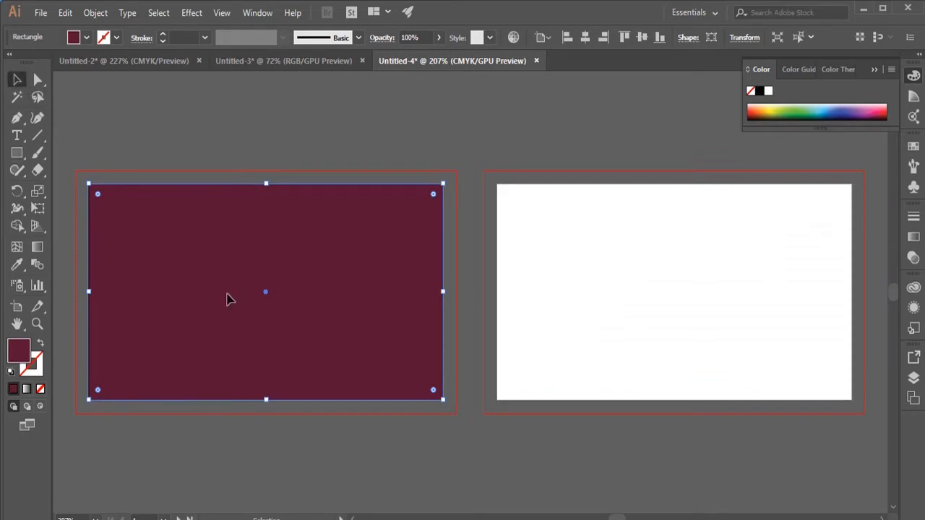
pyautogui.moveTo(227, 298); pyautogui.dragTo(639, 299)
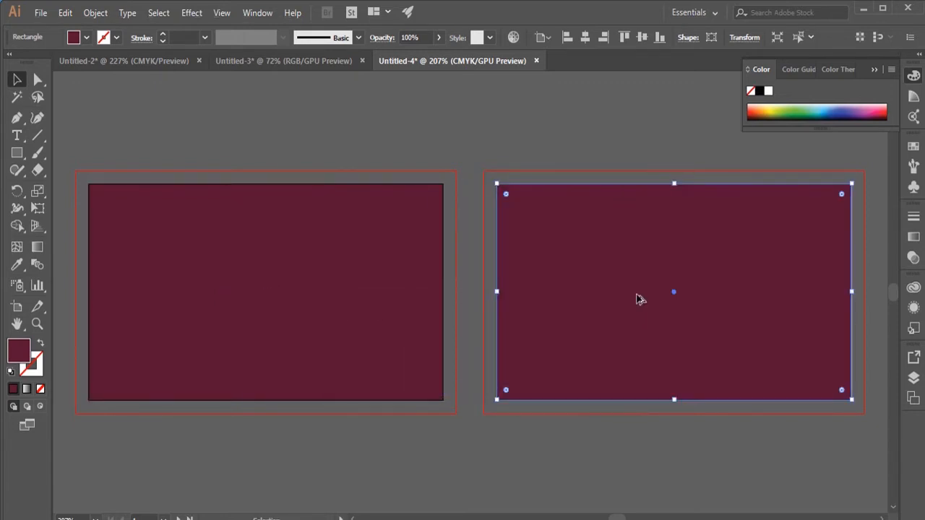
pyautogui.click(365, 486)
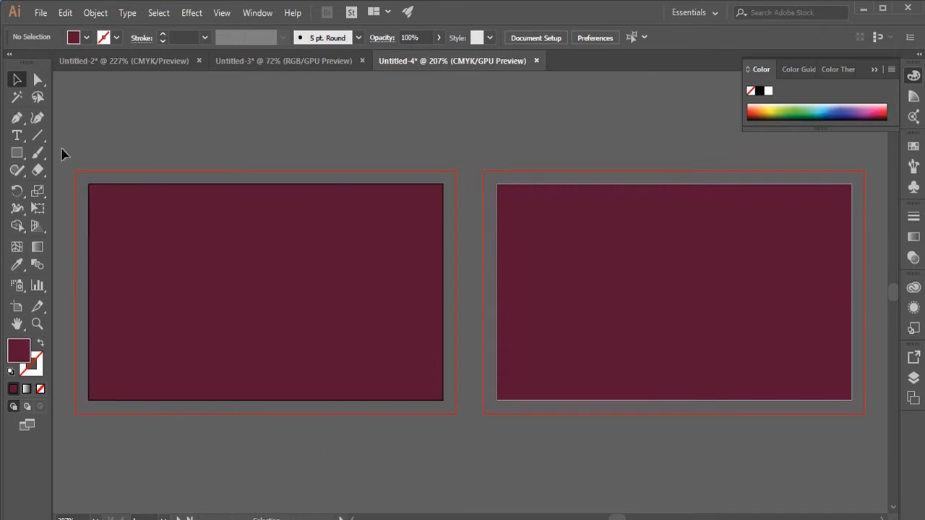
# Step: Draw a wide rectangle in the lower-right corner of the first artboard and fill it with pink DE687A
pyautogui.click(16, 154)
pyautogui.moveTo(158, 335); pyautogui.dragTo(442, 398)
pyautogui.doubleClick(19, 350)
pyautogui.click(611, 250)
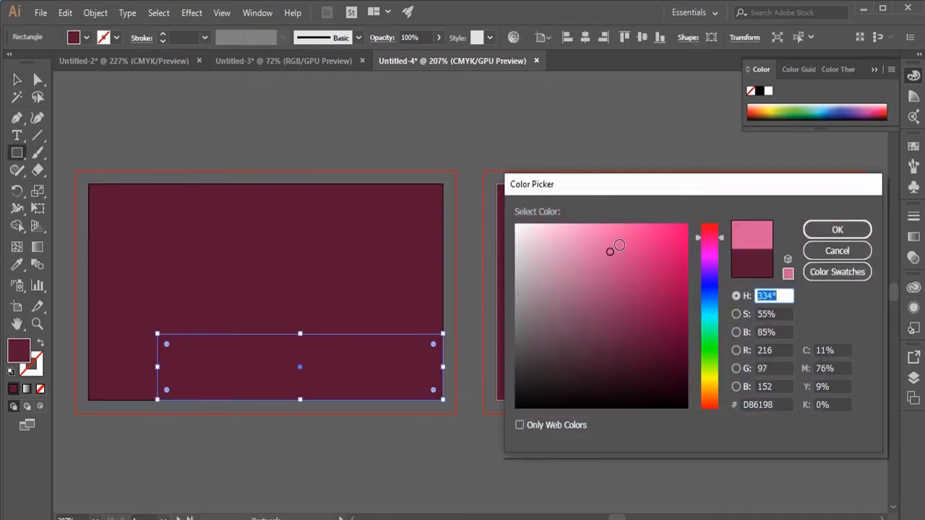
pyautogui.click(630, 255)
pyautogui.click(770, 403)
pyautogui.write('DE68')
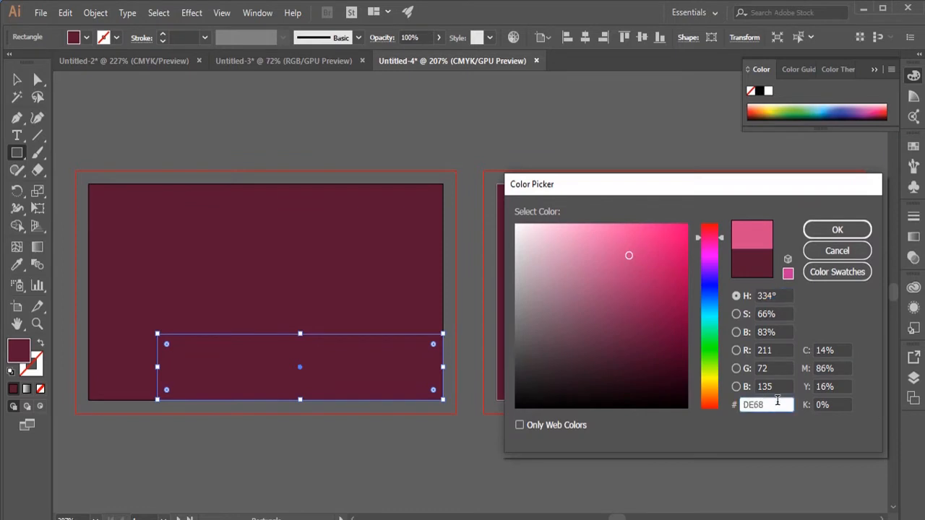
pyautogui.write('7A')
pyautogui.press('Return')
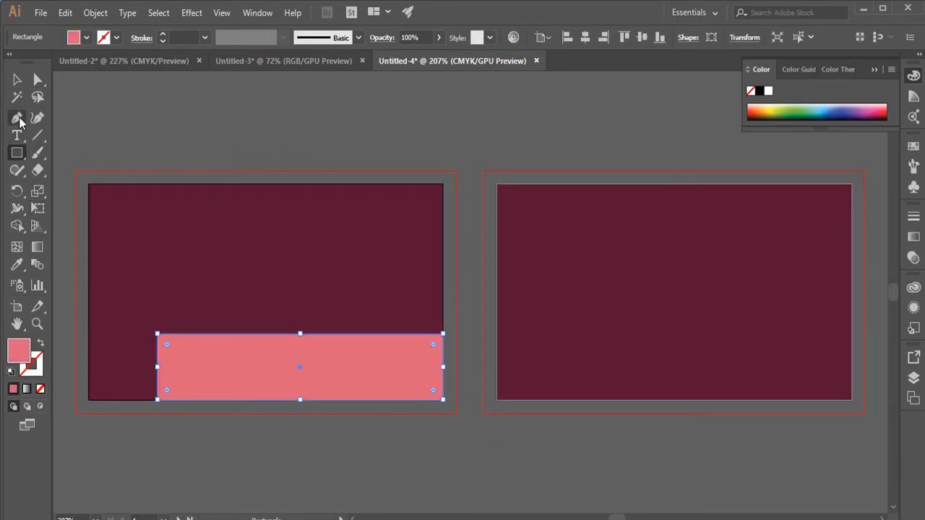
# Step: Reshape the pink rectangle into a triangle rising from the card's lower-left corner to a raised point on its right edge
pyautogui.click(38, 79)
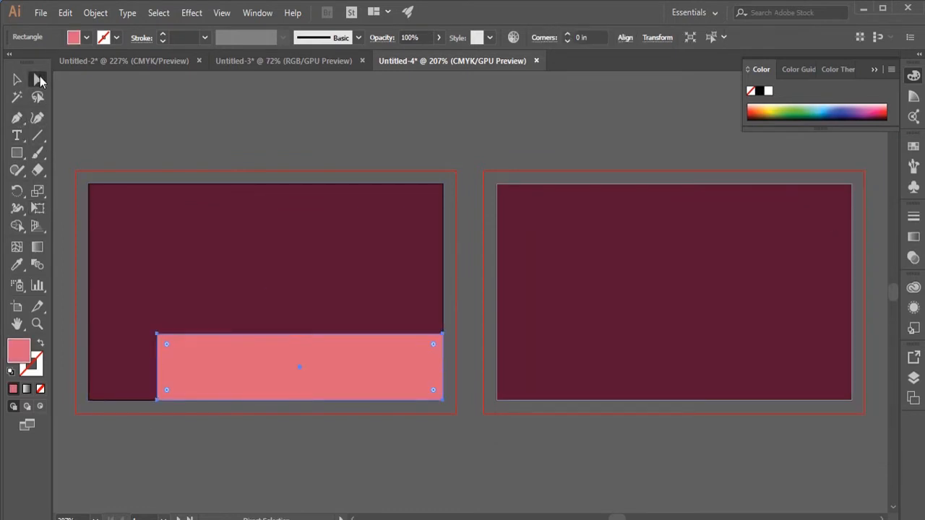
pyautogui.click(442, 334)
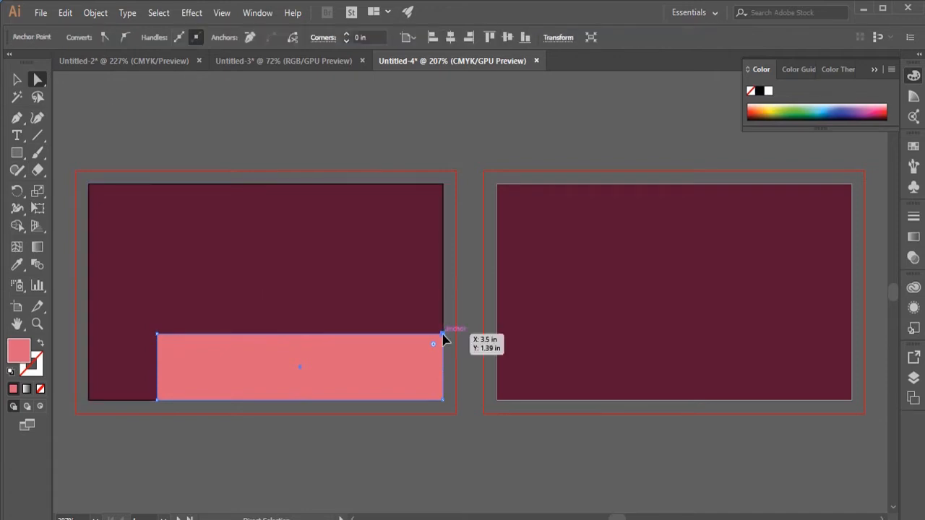
pyautogui.moveTo(444, 338); pyautogui.dragTo(443, 319)
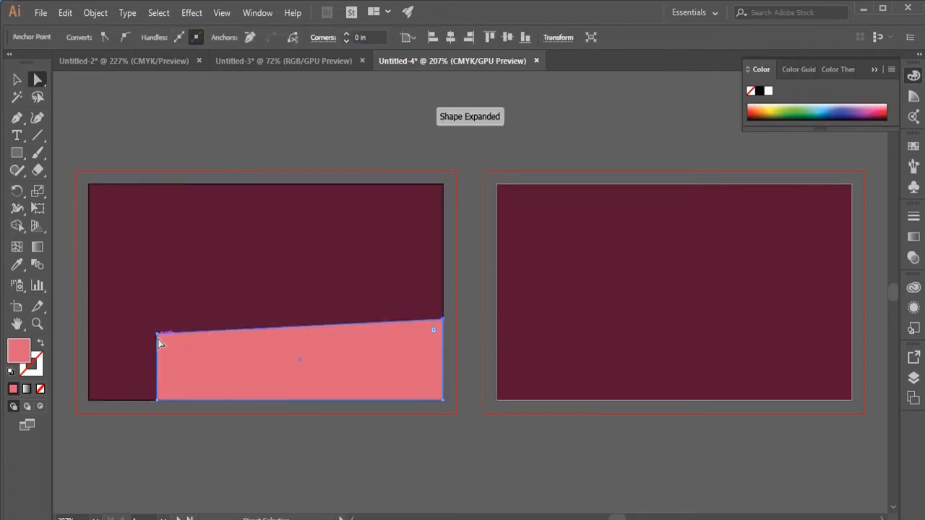
pyautogui.moveTo(157, 400); pyautogui.dragTo(88, 399)
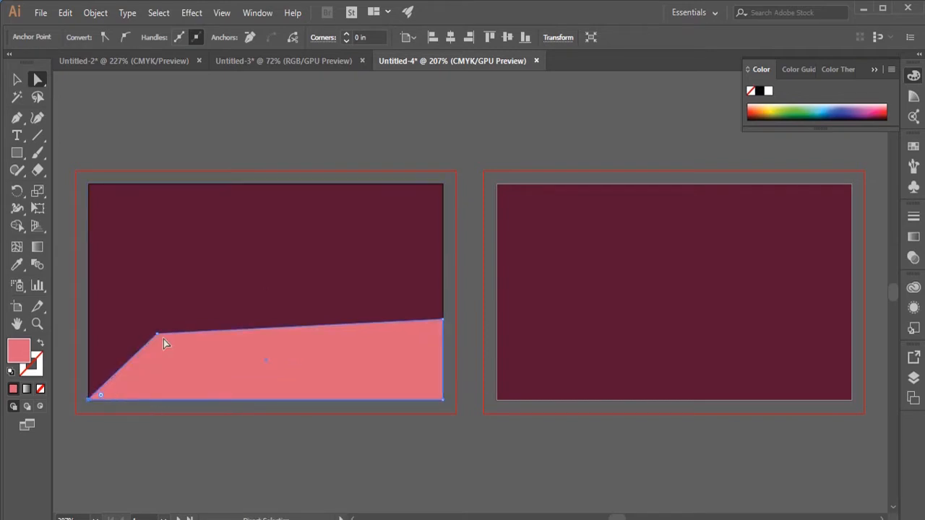
pyautogui.moveTo(161, 338); pyautogui.dragTo(90, 399)
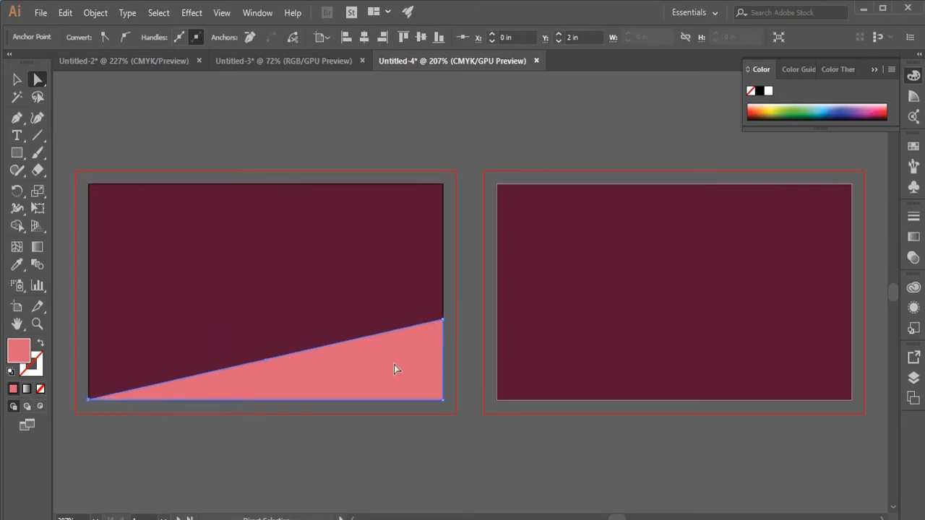
pyautogui.keyDown('shift'); pyautogui.click(218, 235); pyautogui.keyUp('shift')
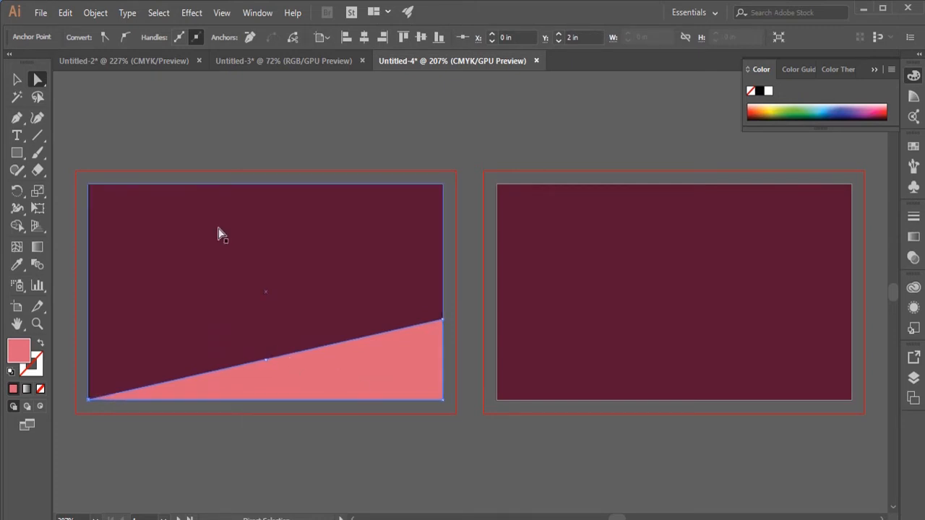
pyautogui.press('v')
pyautogui.click(195, 465)
# Step: Add a pink rectangle in the first card's upper-left corner and move its corner points to form an angled four-sided shape
pyautogui.click(17, 152)
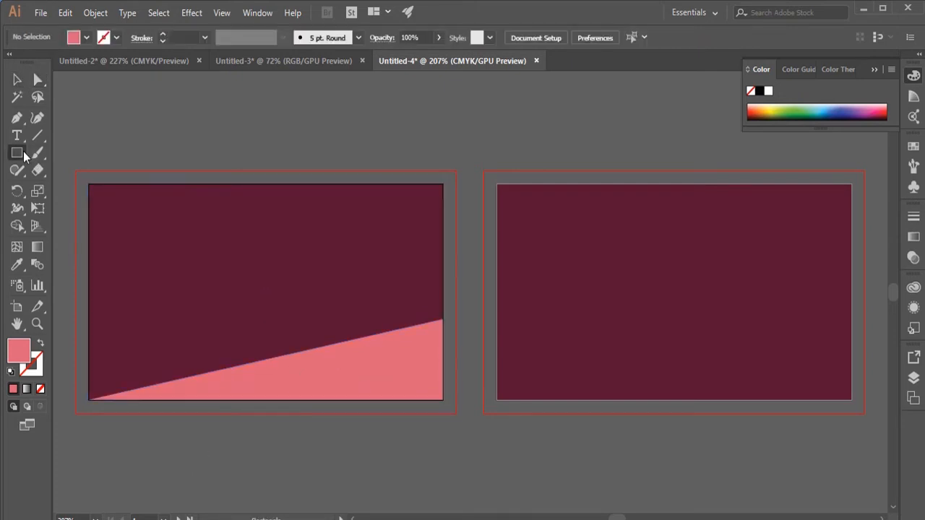
pyautogui.moveTo(88, 183); pyautogui.dragTo(270, 255)
pyautogui.click(39, 79)
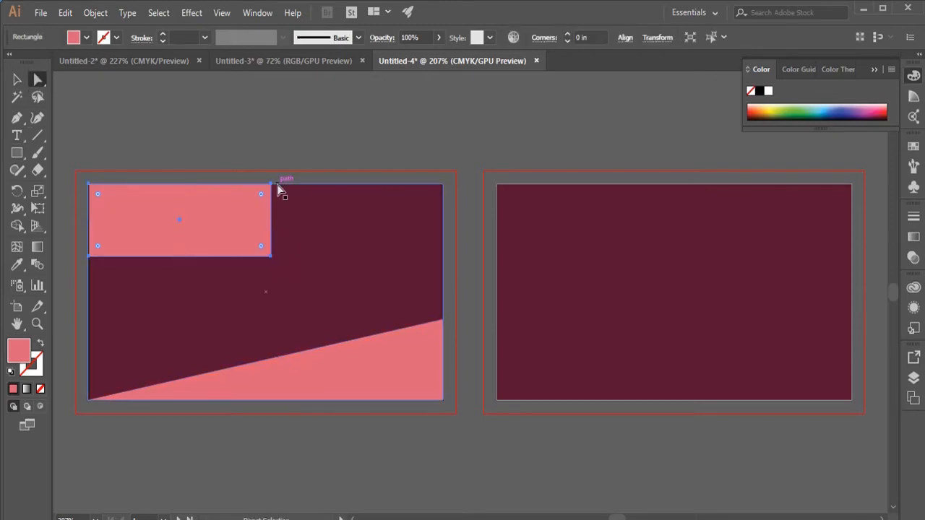
pyautogui.moveTo(271, 184); pyautogui.dragTo(305, 182)
pyautogui.moveTo(270, 255); pyautogui.dragTo(208, 258)
pyautogui.moveTo(88, 255); pyautogui.dragTo(89, 231)
pyautogui.moveTo(305, 183); pyautogui.dragTo(312, 183)
pyautogui.press('v')
pyautogui.click(153, 127)
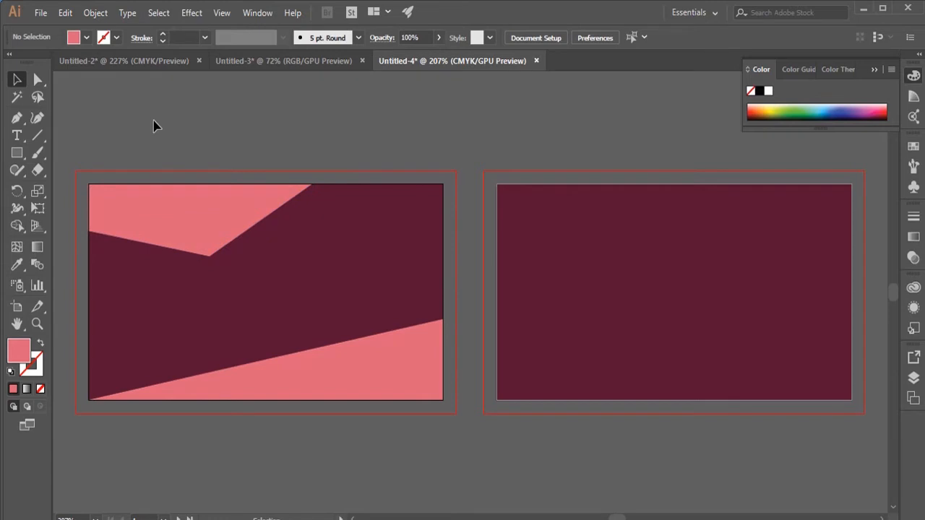
# Step: Draw a small square above the first artboard with no fill and an off-white 1 pt stroke
pyautogui.click(16, 153)
pyautogui.moveTo(166, 113); pyautogui.dragTo(205, 149)
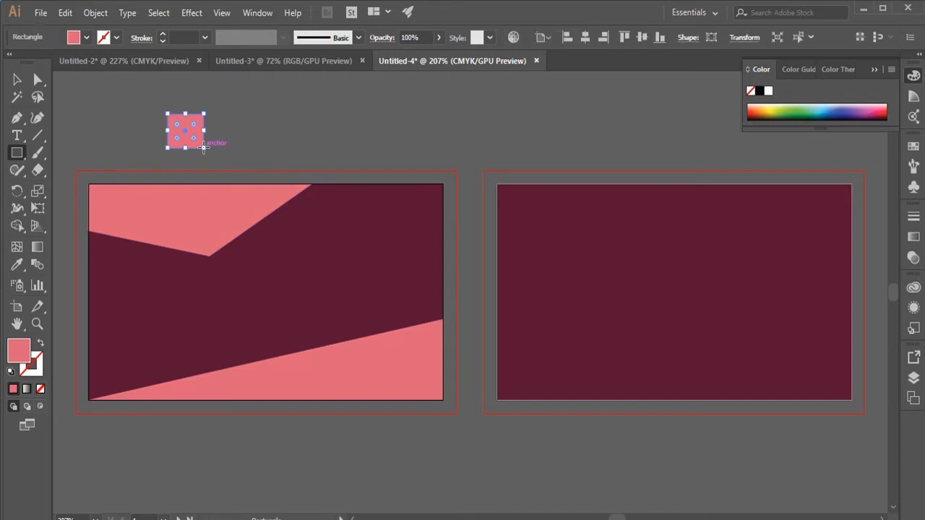
pyautogui.click(40, 343)
pyautogui.doubleClick(32, 363)
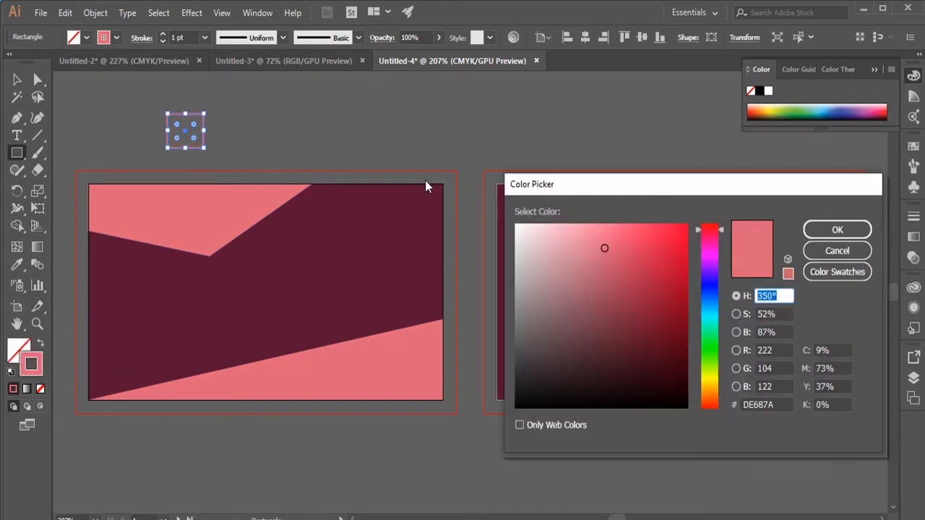
pyautogui.click(521, 237)
pyautogui.press('Return')
# Step: Tilt the small outlined square and place a duplicate overlapping its lower-right part
pyautogui.press('v')
pyautogui.moveTo(221, 128)
pyautogui.mouseDown()
pyautogui.moveTo(190, 104)
pyautogui.moveTo(258, 138)
pyautogui.mouseUp()
pyautogui.click(258, 138)
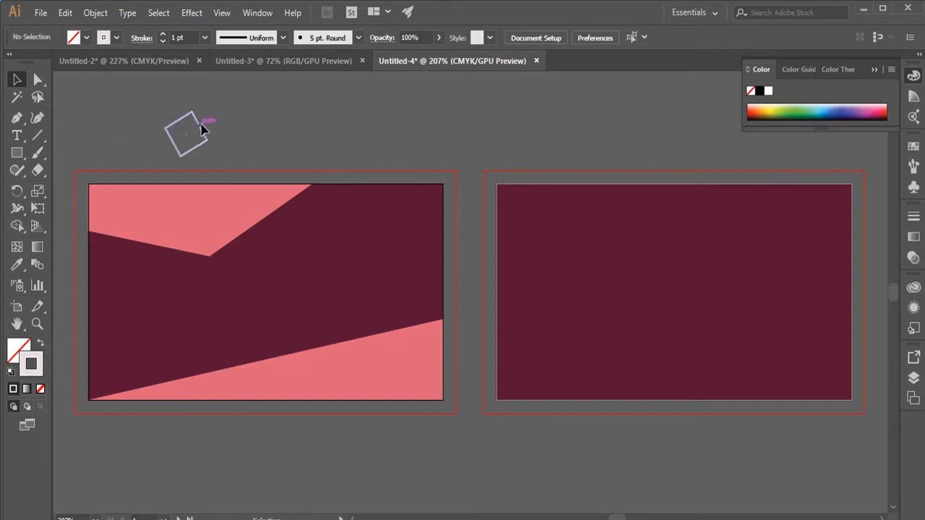
pyautogui.moveTo(203, 129)
pyautogui.mouseDown()
pyautogui.moveTo(486, 289)
pyautogui.moveTo(206, 137)
pyautogui.mouseUp()
pyautogui.click(219, 139)
# Step: Rotate the two overlapping squares together and move them onto the maroon area near the middle of the first card
pyautogui.keyDown('shift'); pyautogui.click(181, 125); pyautogui.keyUp('shift')
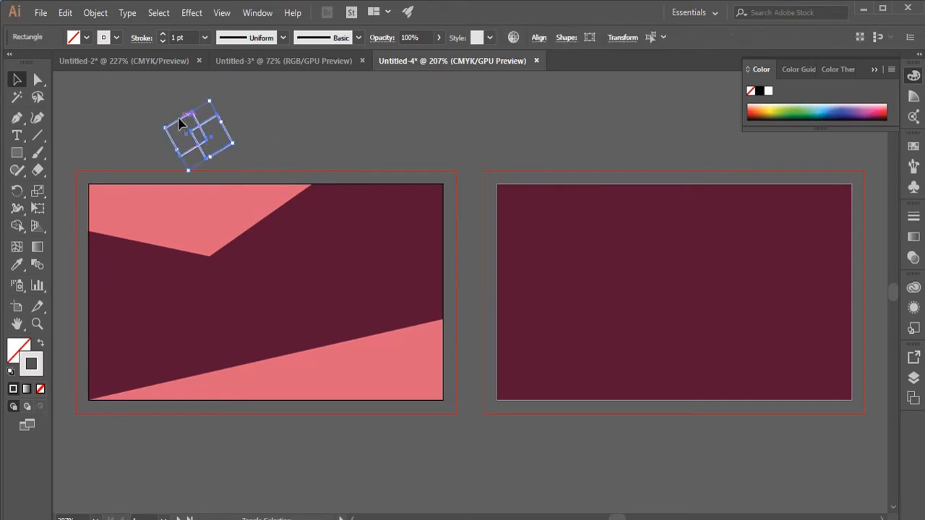
pyautogui.moveTo(213, 96); pyautogui.dragTo(207, 98)
pyautogui.moveTo(205, 143); pyautogui.dragTo(291, 274)
pyautogui.click(303, 132)
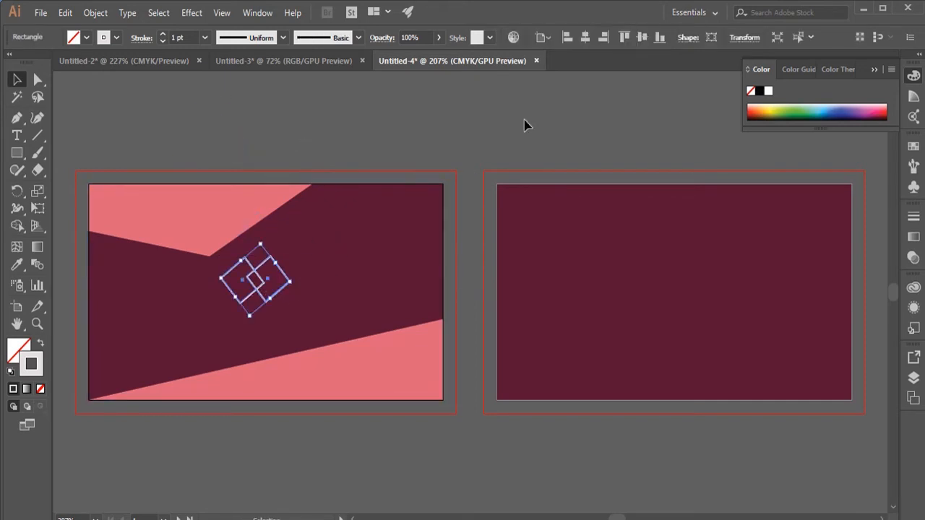
# Step: Center the overlapping-squares logo horizontally on the first card and enlarge it slightly
pyautogui.click(588, 39)
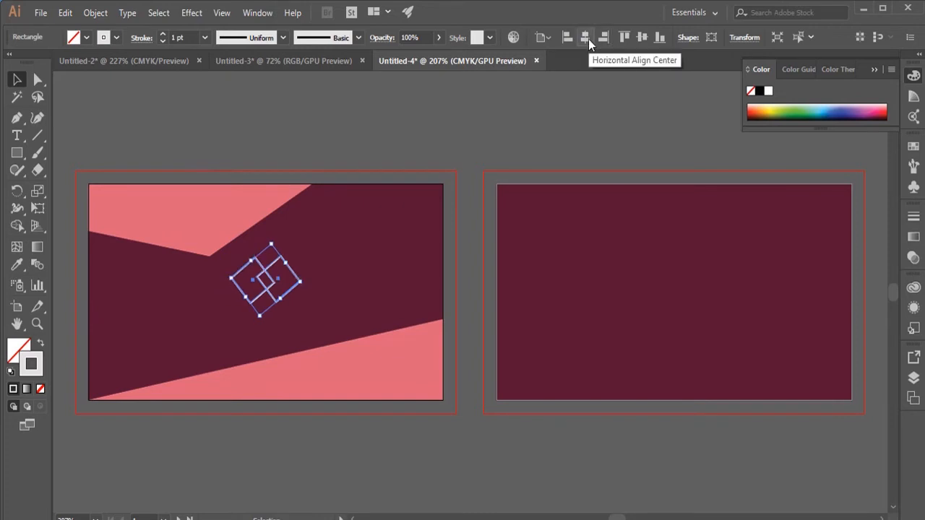
pyautogui.click(541, 116)
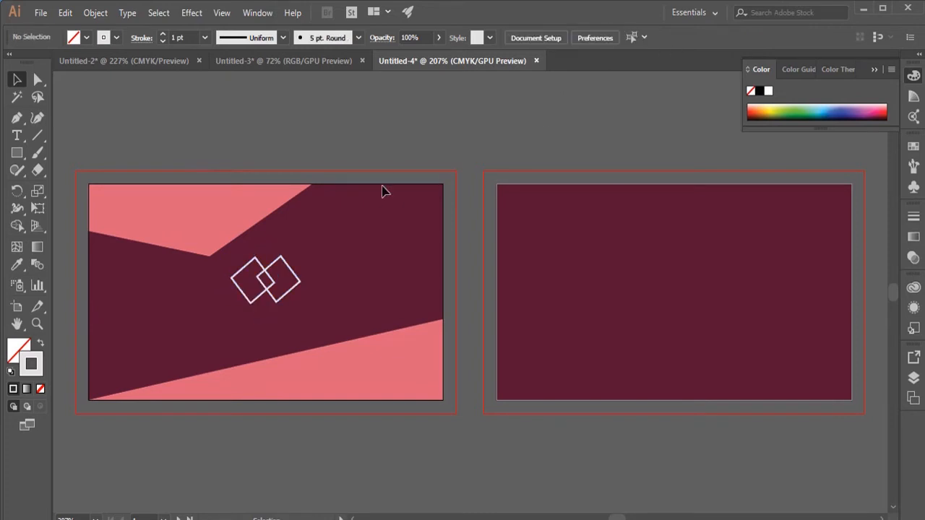
pyautogui.click(301, 283)
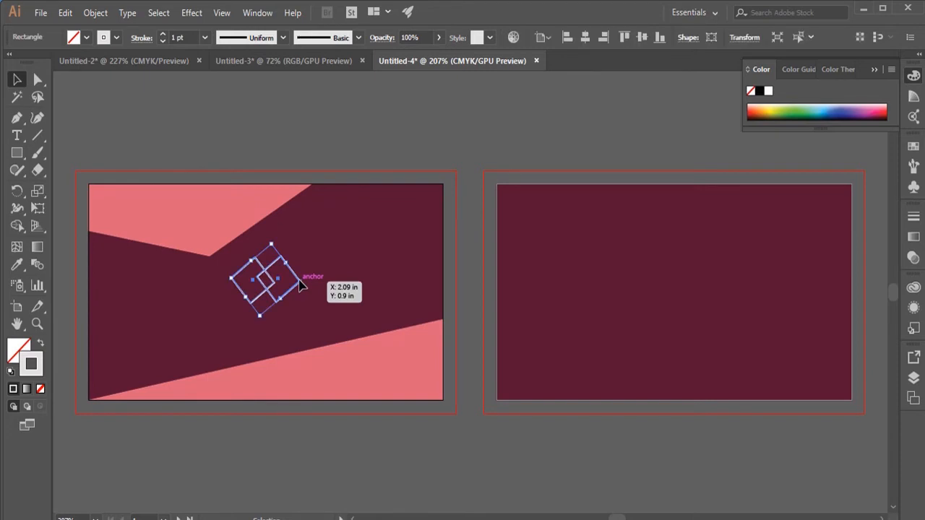
pyautogui.moveTo(302, 282); pyautogui.dragTo(309, 284)
pyautogui.click(263, 129)
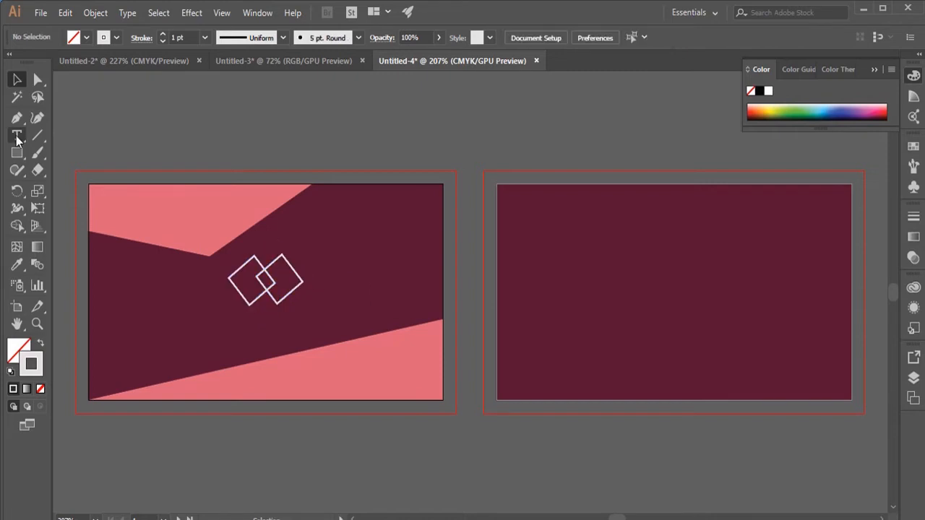
# Step: Add the text "CREATIVE HOUSE" in the empty area above the first card
pyautogui.press('t')
pyautogui.click(184, 130)
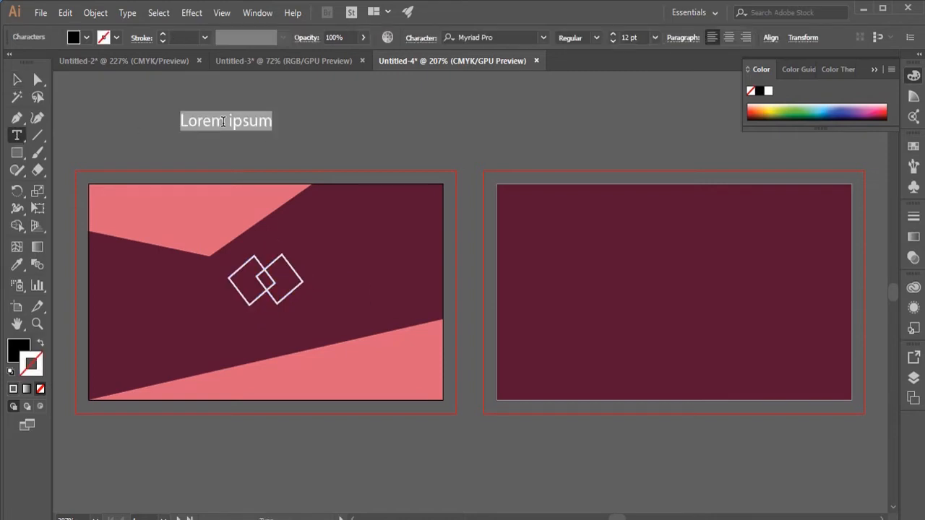
pyautogui.press('BackSpace')
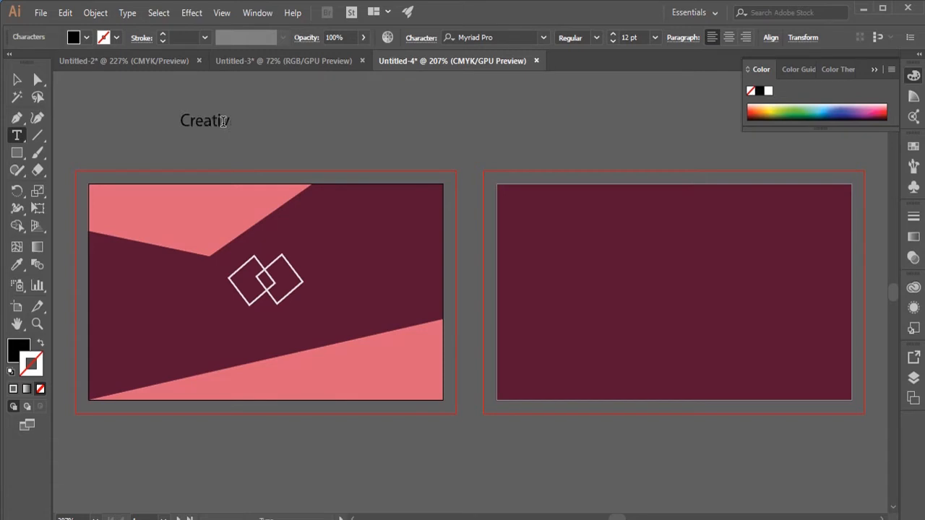
pyautogui.press('BackSpace')
pyautogui.press('BackSpace')
pyautogui.press('BackSpace')
pyautogui.press('BackSpace')
pyautogui.press('BackSpace')
pyautogui.press('BackSpace')
pyautogui.write('CREATIVE')
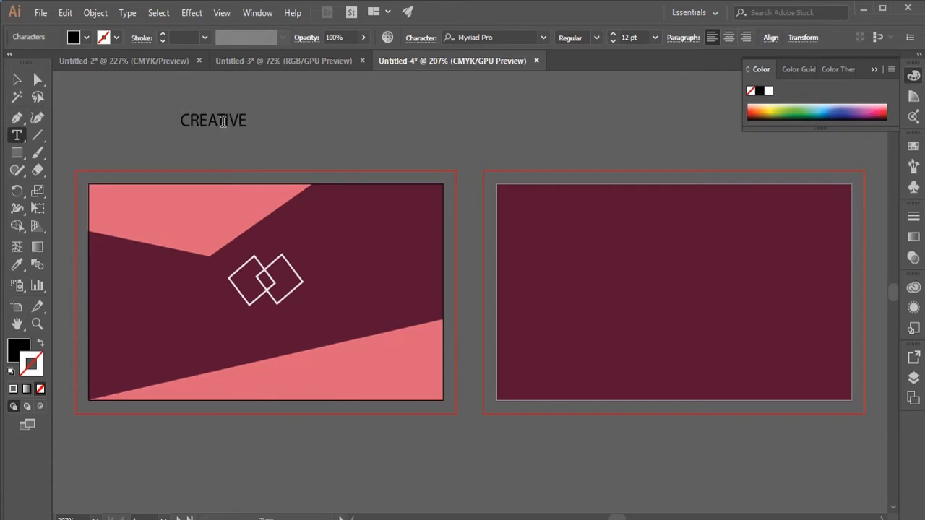
pyautogui.write(' HOUSE')
# Step: Give the "CREATIVE HOUSE" text the logo's look, with no fill and an off-white 1 pt stroke
pyautogui.moveTo(300, 120); pyautogui.dragTo(181, 122)
pyautogui.click(17, 264)
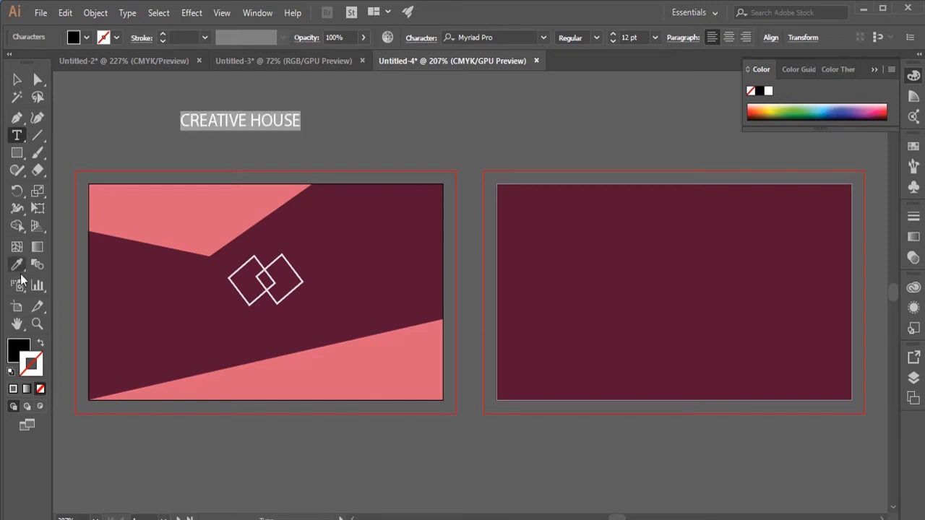
pyautogui.click(243, 263)
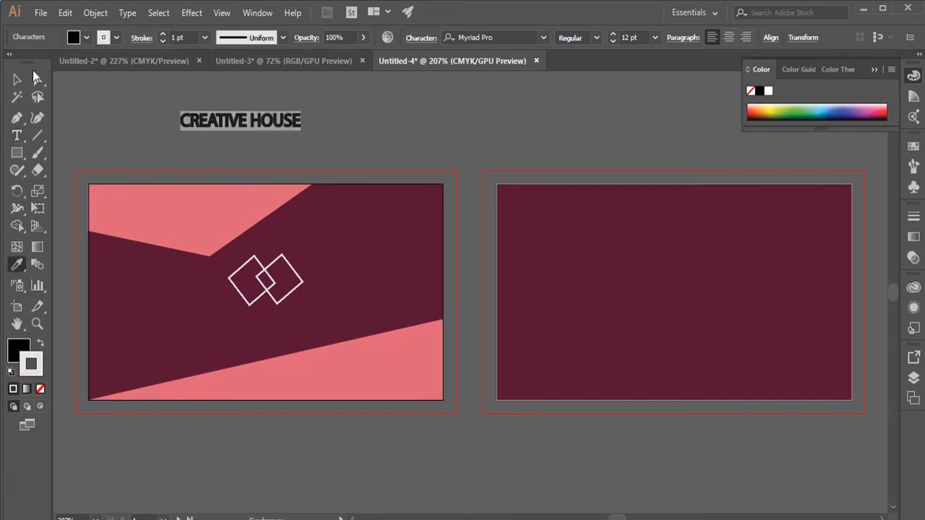
pyautogui.click(16, 78)
pyautogui.click(132, 144)
pyautogui.click(250, 125)
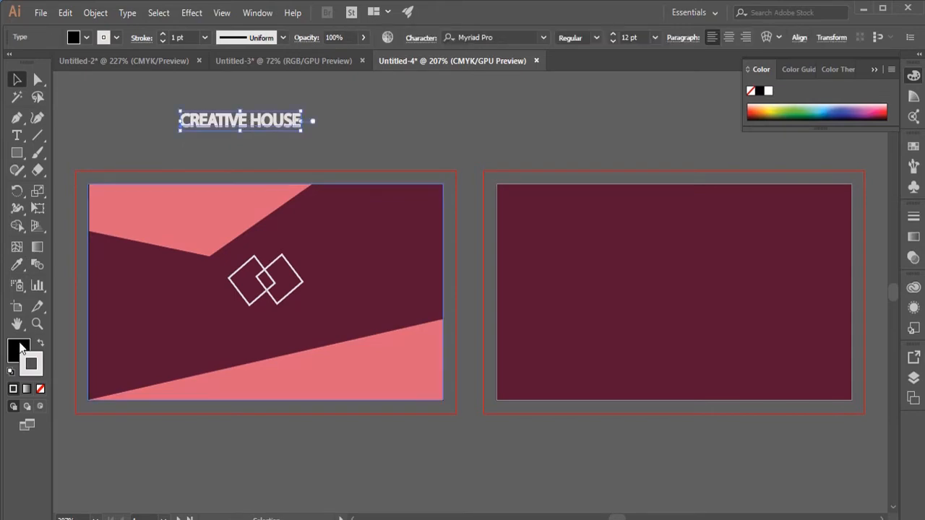
pyautogui.click(217, 155)
pyautogui.click(221, 123)
# Step: Set "CREATIVE HOUSE" in Bell MT, enlarge it to 14.4 pt and center it horizontally beneath the squares logo
pyautogui.click(543, 37)
pyautogui.scroll(10, 568, 289)
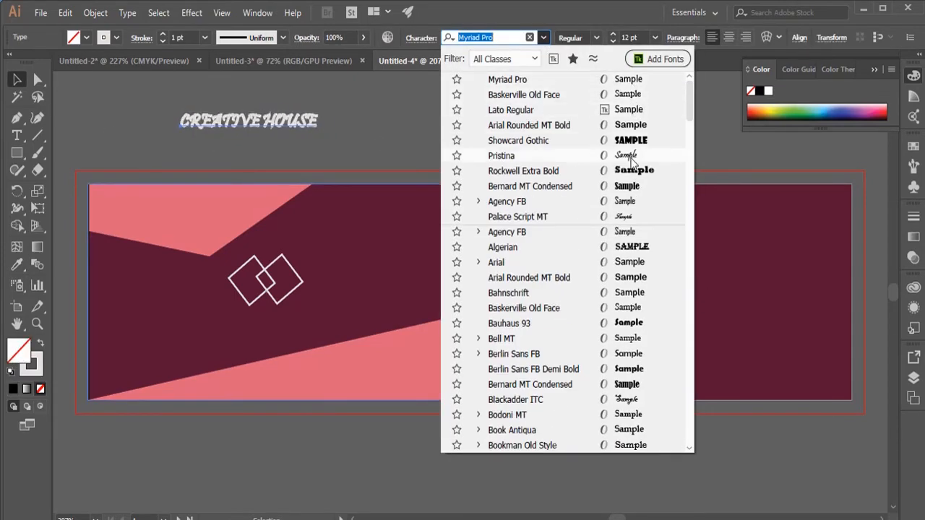
pyautogui.click(568, 338)
pyautogui.moveTo(302, 123); pyautogui.dragTo(307, 317)
pyautogui.click(325, 142)
pyautogui.click(327, 327)
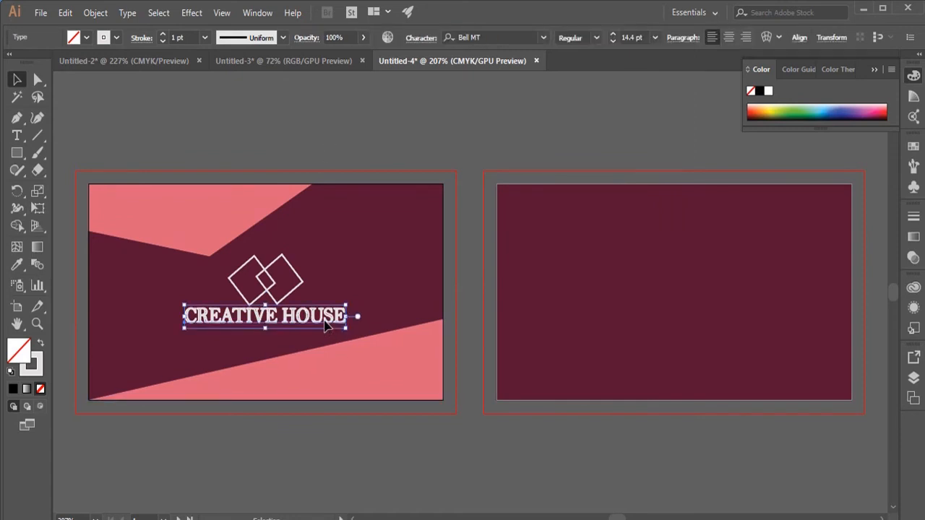
pyautogui.click(799, 37)
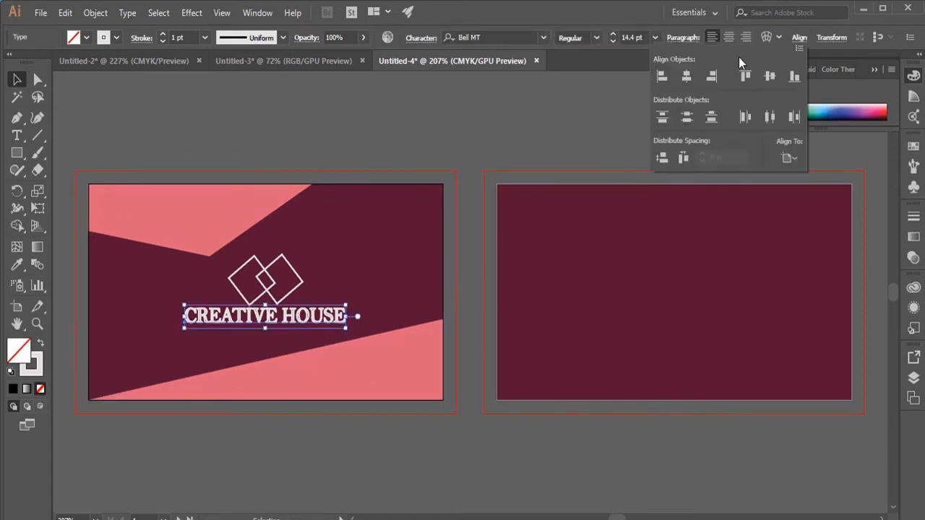
pyautogui.click(433, 116)
pyautogui.click(17, 136)
pyautogui.click(299, 449)
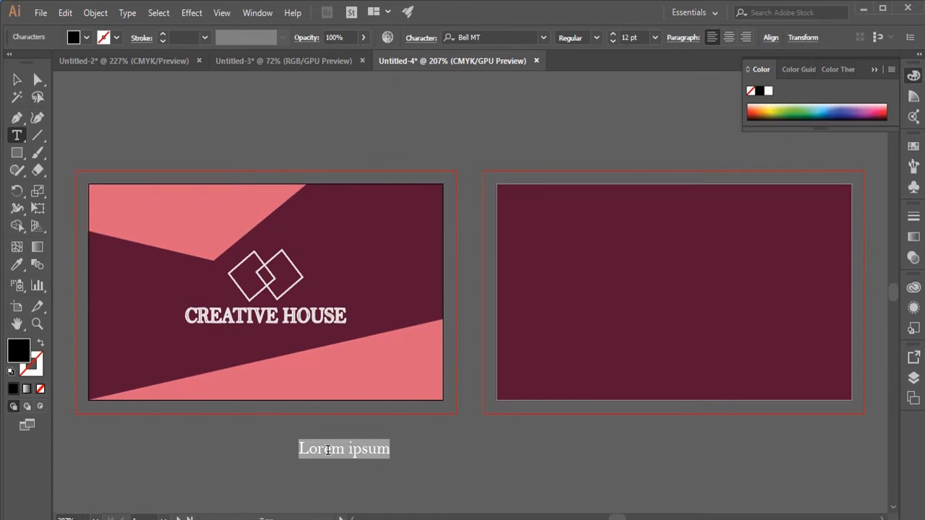
pyautogui.write('WW')
pyautogui.press('BackSpace')
pyautogui.press('BackSpace')
pyautogui.write('www.crea')
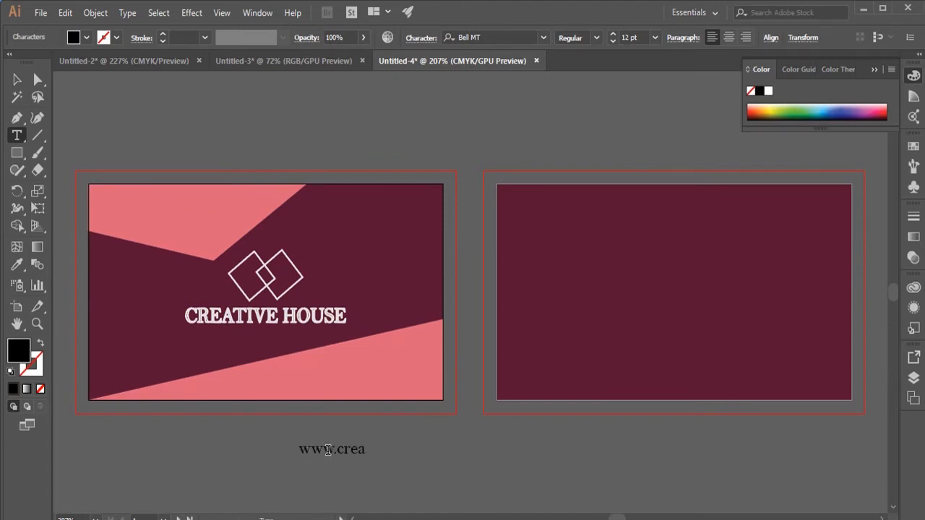
pyautogui.write('tivehouse.com')
pyautogui.press('Escape')
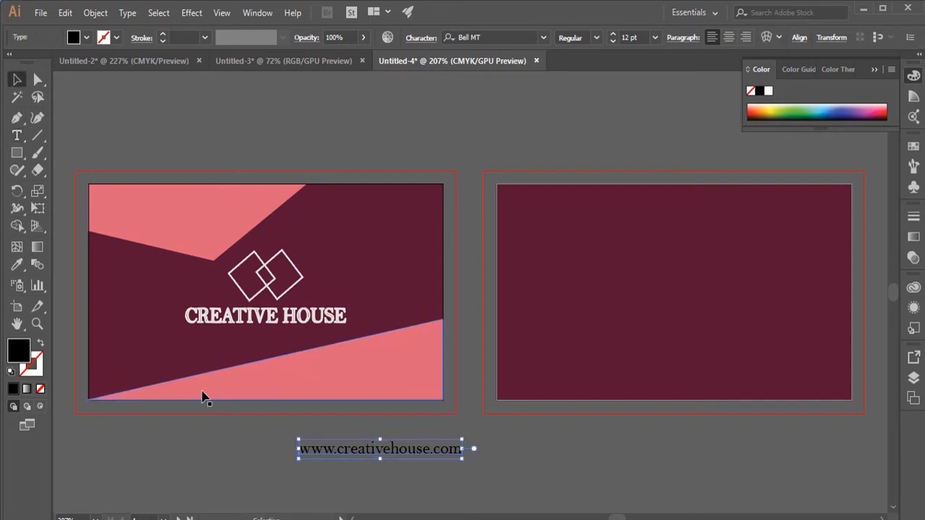
# Step: Fill the website text with off-white and place it directly beneath "CREATIVE HOUSE"
pyautogui.doubleClick(19, 351)
pyautogui.moveTo(434, 460); pyautogui.dragTo(320, 346)
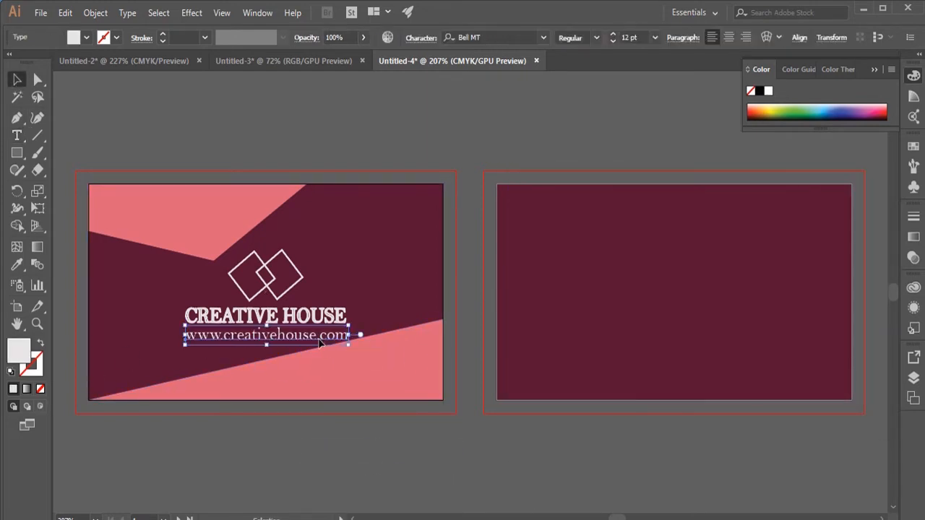
pyautogui.click(330, 492)
# Step: Give the "CREATIVE HOUSE" lettering an off-white fill matching its stroke
pyautogui.click(289, 302)
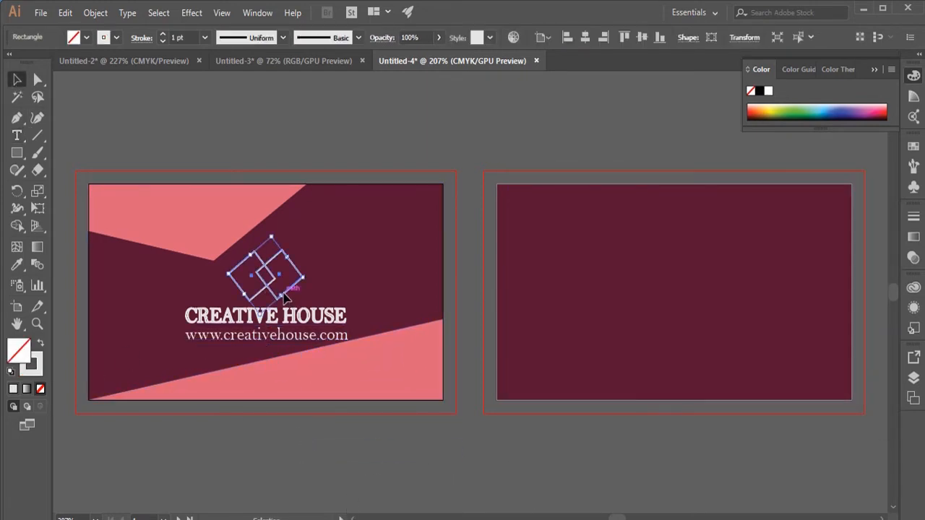
pyautogui.keyDown('shift'); pyautogui.click(291, 321); pyautogui.keyUp('shift')
pyautogui.click(40, 345)
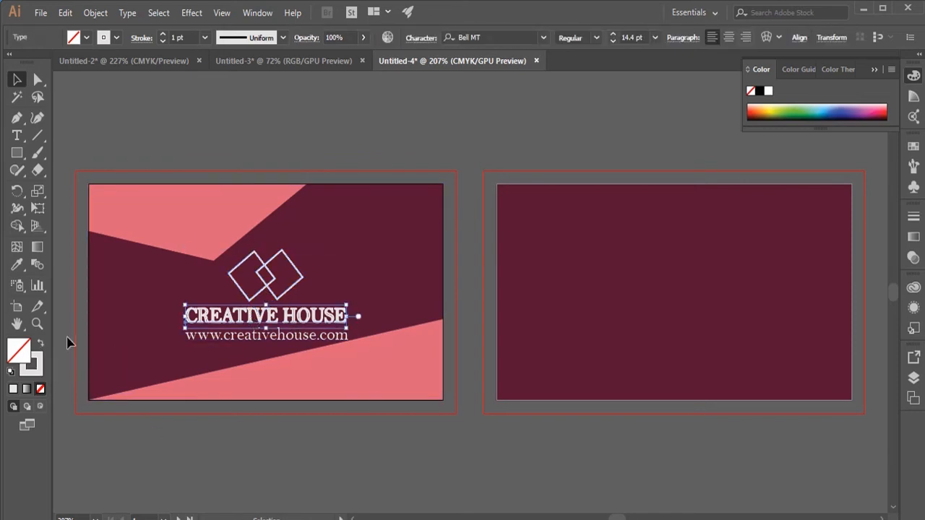
pyautogui.click(181, 463)
pyautogui.click(221, 312)
pyautogui.click(40, 344)
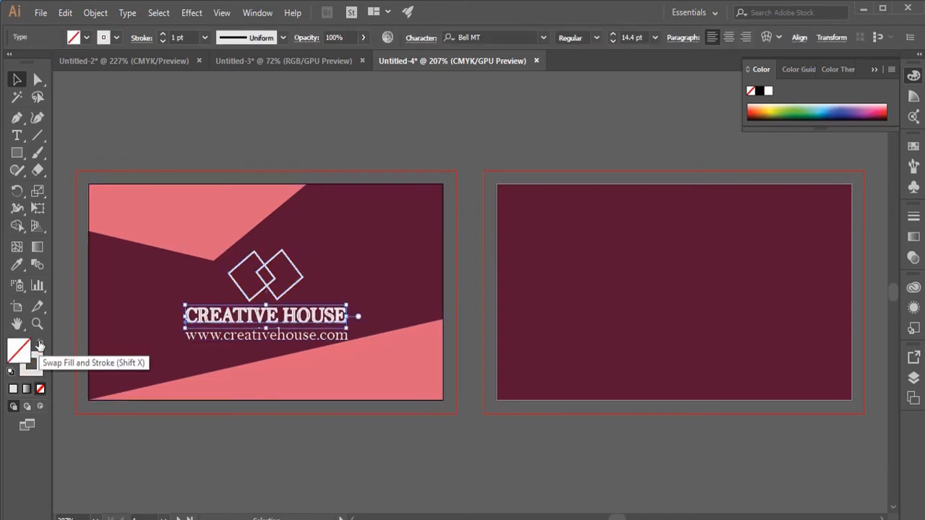
pyautogui.doubleClick(19, 351)
pyautogui.click(523, 235)
pyautogui.click(837, 229)
pyautogui.click(415, 439)
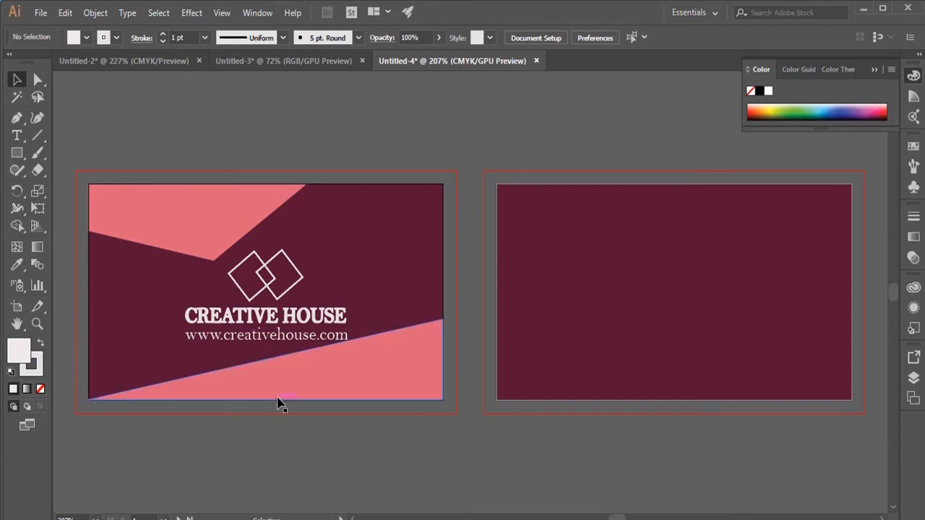
# Step: Shift the website text down slightly and reduce the height of the lower pink triangle so it clears the text
pyautogui.click(281, 286)
pyautogui.keyDown('shift'); pyautogui.click(302, 323); pyautogui.keyUp('shift')
pyautogui.click(297, 382)
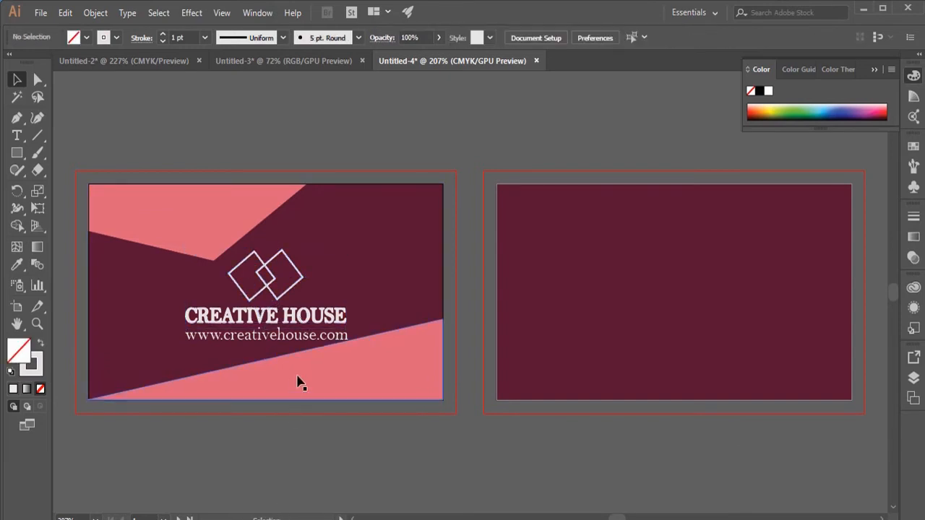
pyautogui.click(307, 335)
pyautogui.moveTo(307, 335); pyautogui.dragTo(307, 340)
pyautogui.moveTo(443, 318); pyautogui.dragTo(445, 335)
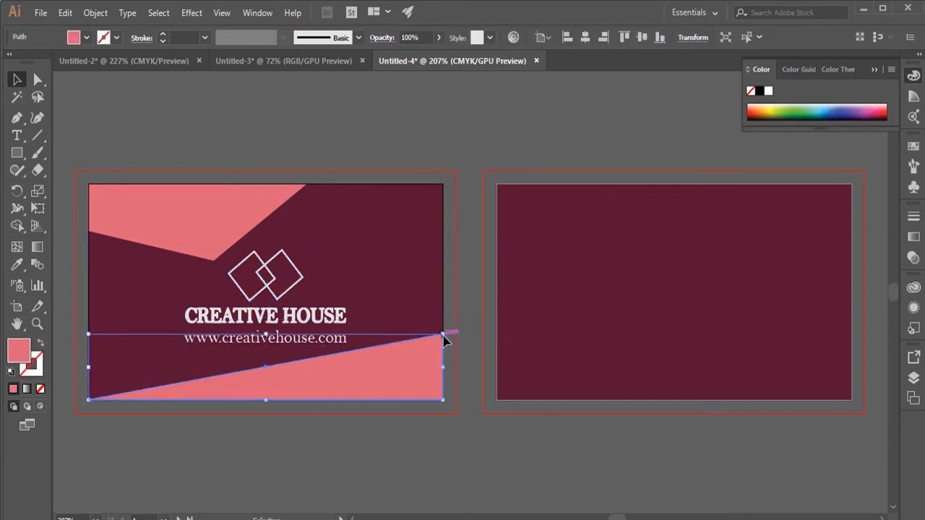
pyautogui.click(368, 411)
# Step: Draw a horizontal line between the company name and website, spanning the name's width, with the pink shape's color as its stroke
pyautogui.click(38, 135)
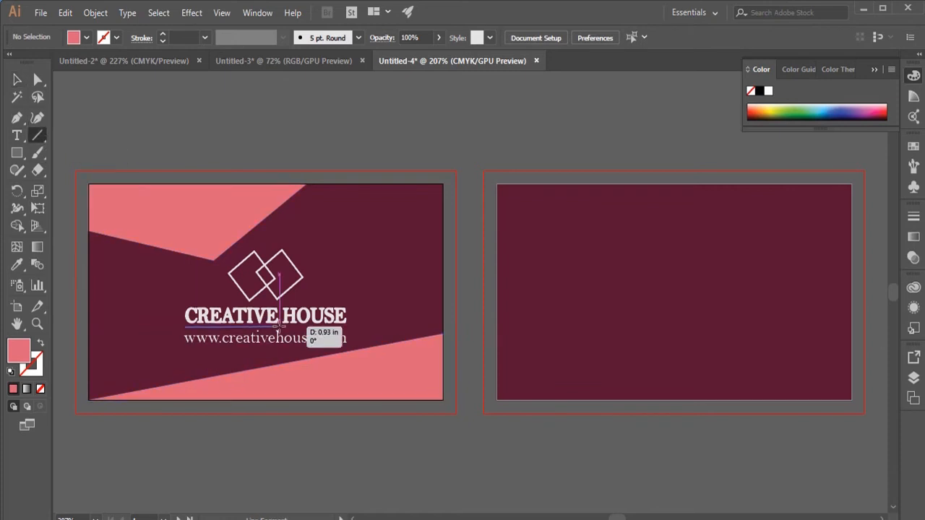
pyautogui.moveTo(278, 328); pyautogui.dragTo(348, 328)
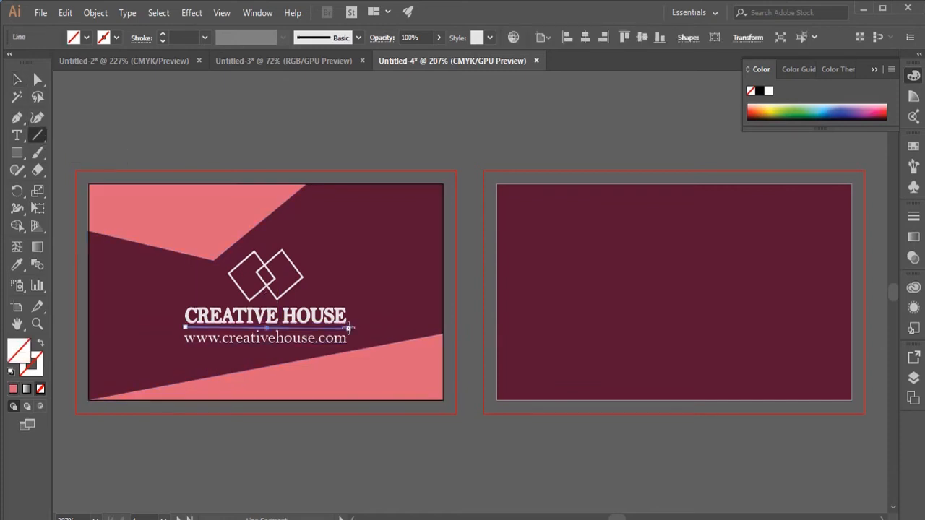
pyautogui.click(36, 372)
pyautogui.click(21, 262)
pyautogui.click(171, 207)
pyautogui.press('v')
pyautogui.click(267, 446)
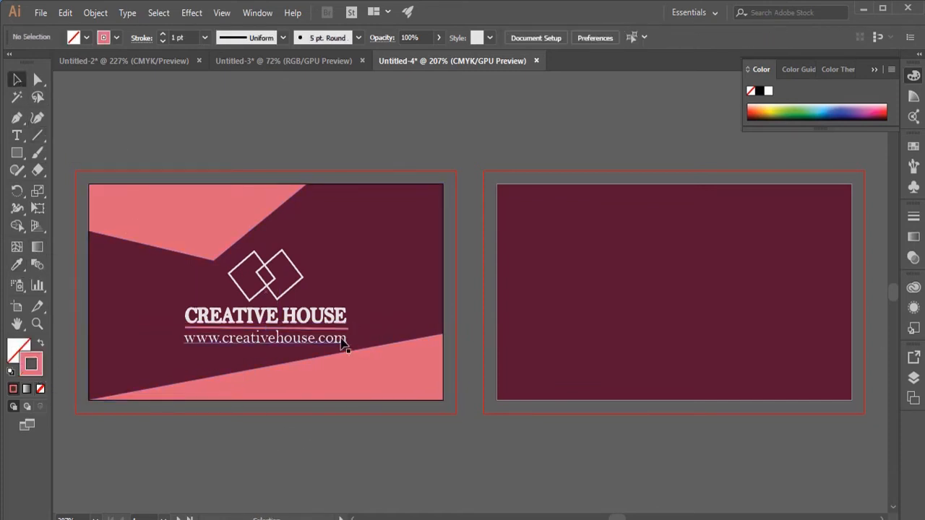
# Step: Reduce the website text to 9.05 pt and center it horizontally on the card under the pink line
pyautogui.click(342, 345)
pyautogui.moveTo(347, 349); pyautogui.dragTo(289, 344)
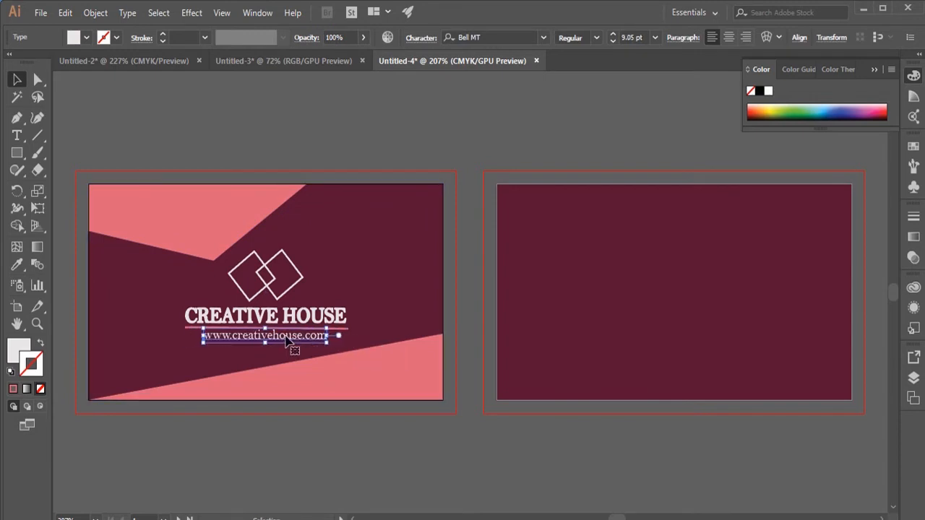
pyautogui.click(798, 38)
pyautogui.click(685, 76)
pyautogui.click(394, 475)
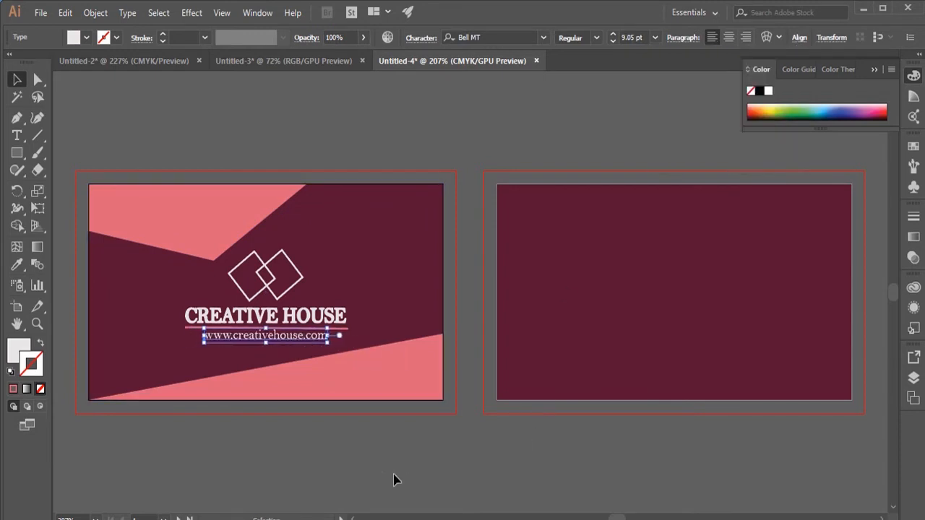
pyautogui.click(390, 474)
# Step: Reduce the height of the upper pink shape slightly so it sits clear of the logo
pyautogui.click(198, 245)
pyautogui.moveTo(197, 257)
pyautogui.mouseDown()
pyautogui.moveTo(206, 262)
pyautogui.moveTo(198, 255)
pyautogui.mouseUp()
pyautogui.click(220, 462)
pyautogui.click(214, 223)
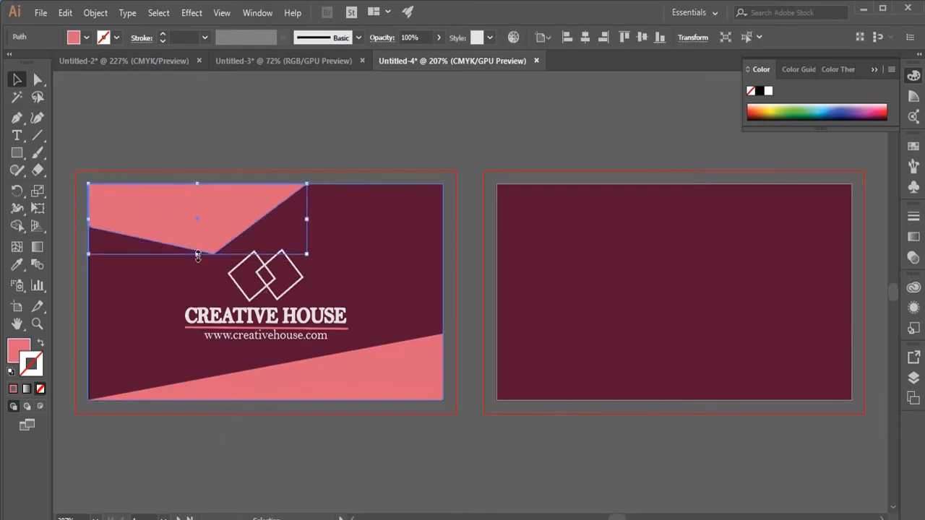
pyautogui.click(258, 460)
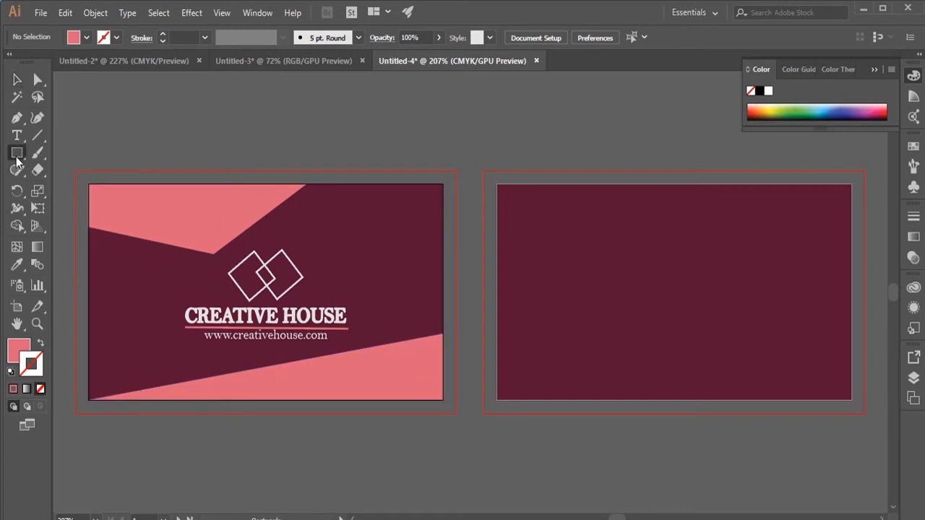
# Step: Add a full-height pink rectangle at the second card's left edge and slant its right side, with the upper corner at X 1.44 in
pyautogui.moveTo(497, 185)
pyautogui.mouseDown()
pyautogui.moveTo(636, 383)
pyautogui.moveTo(629, 399)
pyautogui.mouseUp()
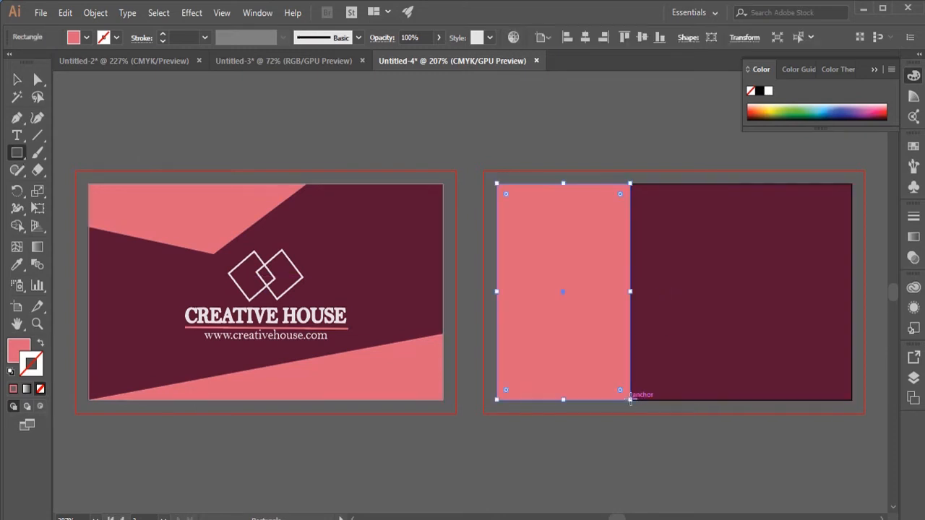
pyautogui.press('a')
pyautogui.moveTo(628, 185); pyautogui.dragTo(657, 188)
pyautogui.moveTo(630, 400); pyautogui.dragTo(581, 401)
pyautogui.moveTo(657, 188); pyautogui.dragTo(635, 187)
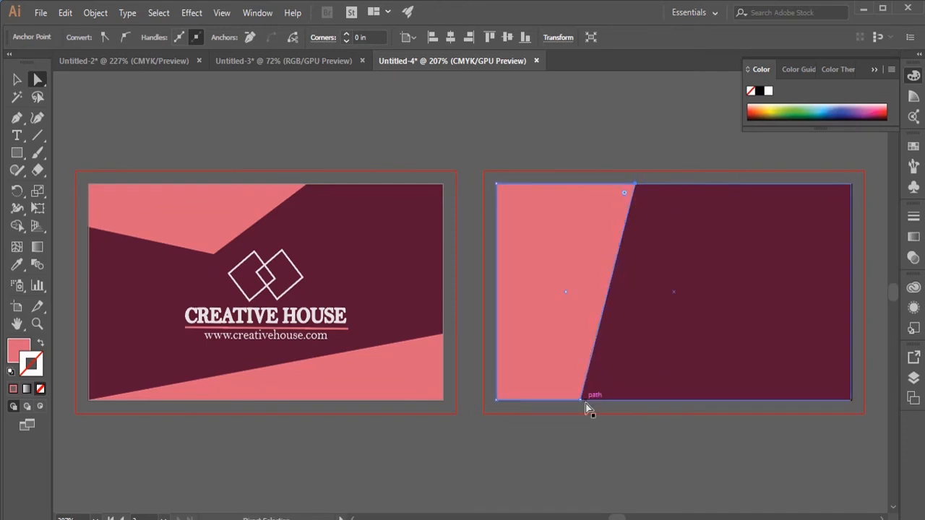
pyautogui.click(581, 400)
pyautogui.moveTo(581, 399); pyautogui.dragTo(594, 400)
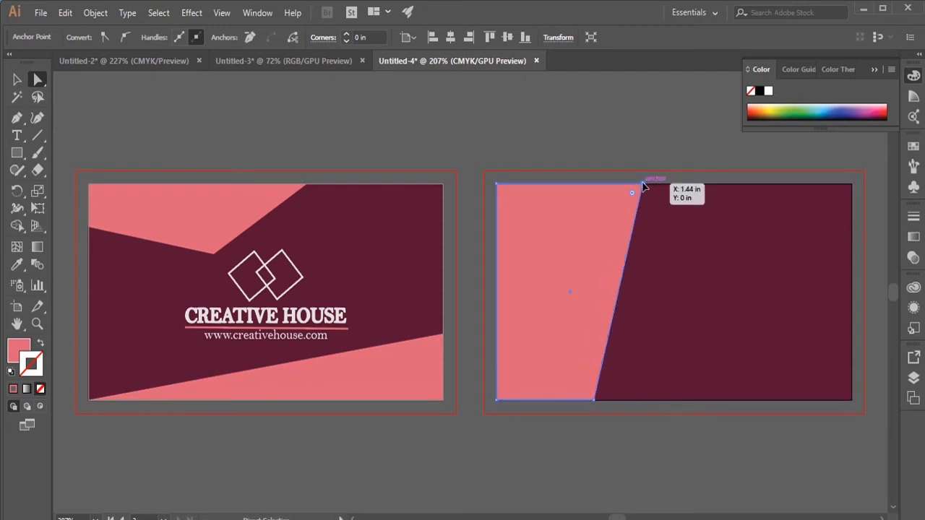
pyautogui.click(17, 82)
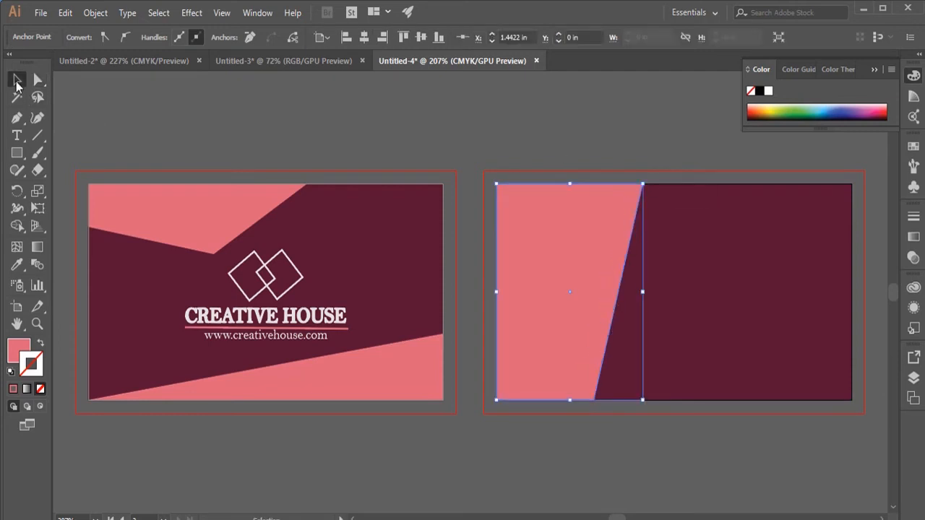
pyautogui.click(17, 154)
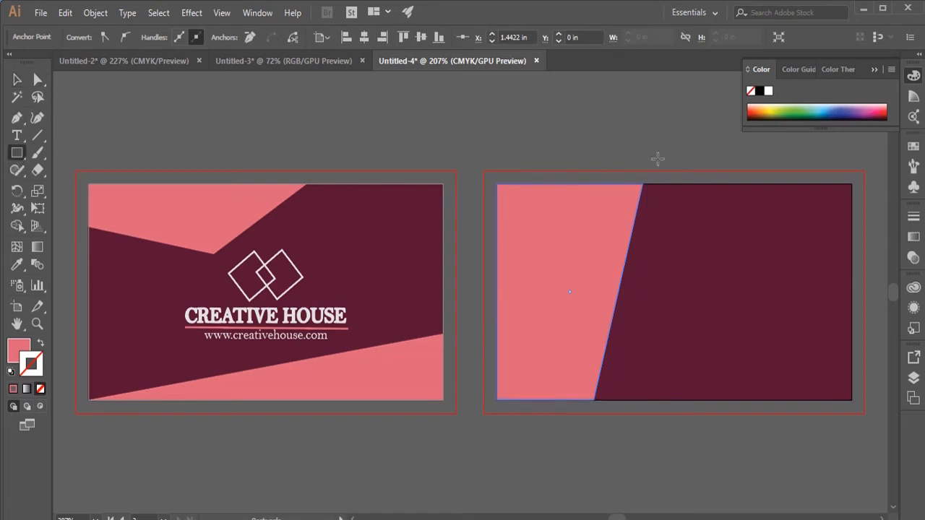
# Step: Add a narrow full-height strip in light pink F4C1D0 beside the second card's pink shape and slant it along the shape's edge
pyautogui.moveTo(648, 184); pyautogui.dragTo(664, 399)
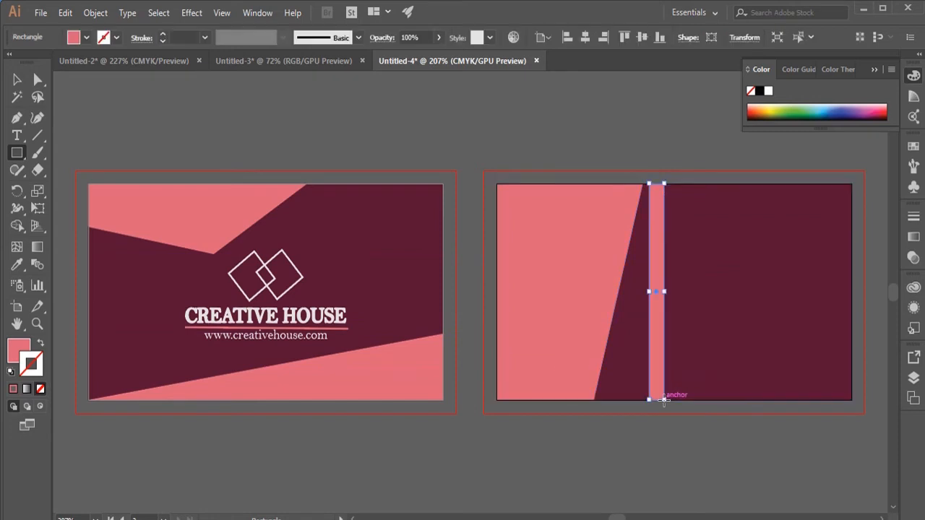
pyautogui.doubleClick(18, 351)
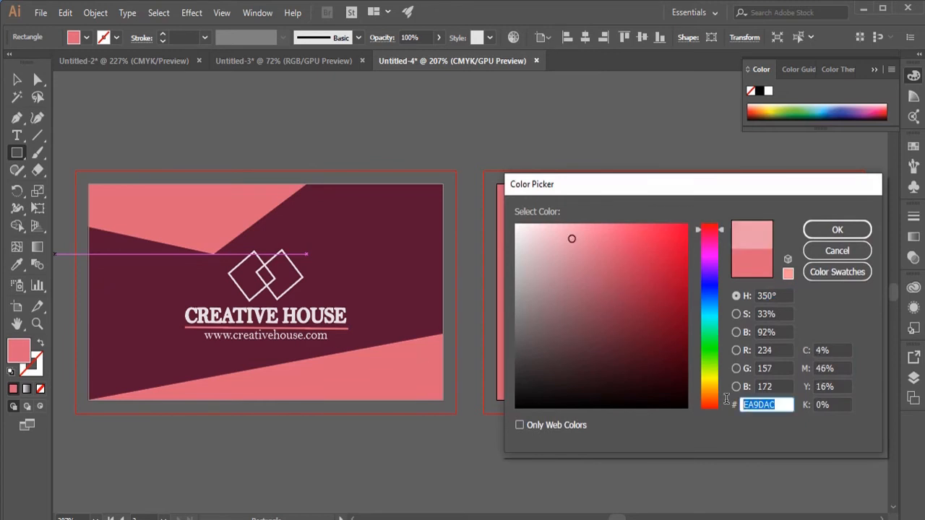
pyautogui.write('F4C1D0')
pyautogui.press('Return')
pyautogui.press('a')
pyautogui.moveTo(647, 400); pyautogui.dragTo(609, 399)
pyautogui.click(593, 460)
# Step: Draw a light pink horizontal banner across the strip in the second card's upper part and slant its left end to match the strip
pyautogui.click(17, 153)
pyautogui.moveTo(626, 226); pyautogui.dragTo(830, 263)
pyautogui.press('v')
pyautogui.press('a')
pyautogui.moveTo(626, 226); pyautogui.dragTo(648, 220)
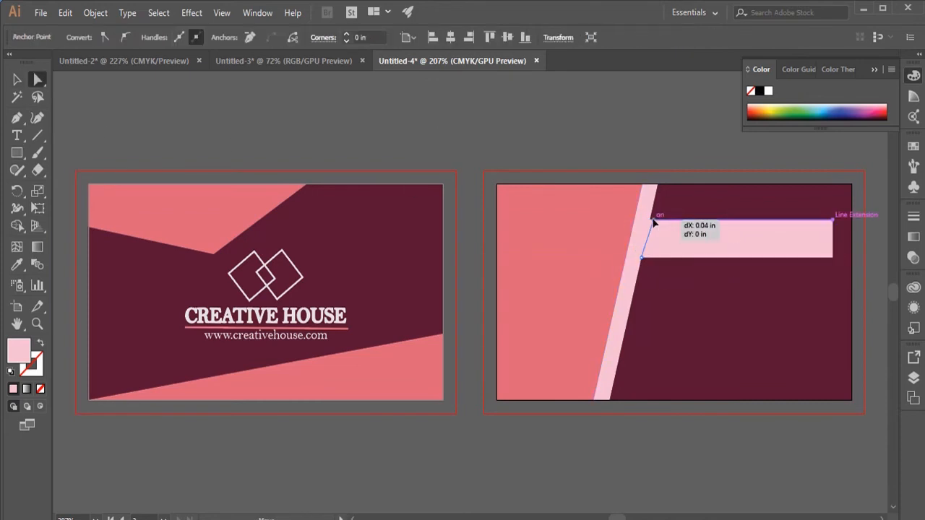
pyautogui.moveTo(626, 261); pyautogui.dragTo(643, 258)
pyautogui.moveTo(649, 221); pyautogui.dragTo(649, 221)
pyautogui.moveTo(642, 258); pyautogui.dragTo(642, 258)
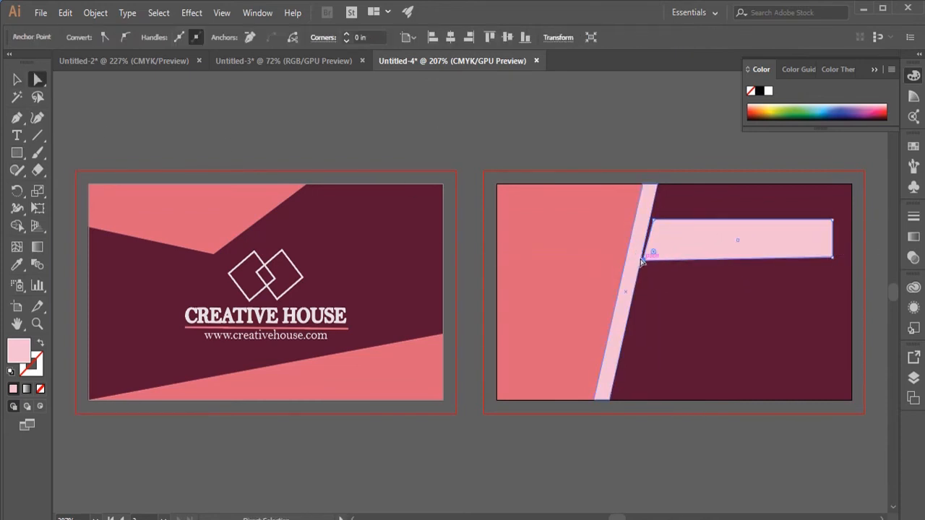
pyautogui.press('v')
pyautogui.moveTo(746, 241); pyautogui.dragTo(739, 233)
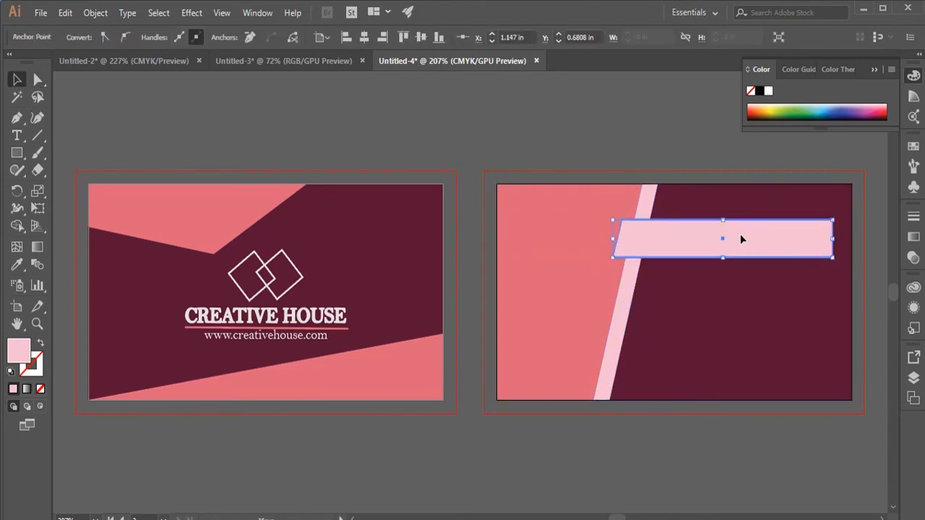
pyautogui.click(619, 433)
# Step: Place a reduced copy of the logo and company name on the second card's pink area and shift the slanted edge and strip right
pyautogui.click(242, 320)
pyautogui.moveTo(242, 320); pyautogui.dragTo(541, 280)
pyautogui.moveTo(643, 289)
pyautogui.mouseDown()
pyautogui.moveTo(613, 298)
pyautogui.moveTo(673, 299)
pyautogui.moveTo(657, 276)
pyautogui.mouseUp()
pyautogui.click(514, 457)
pyautogui.click(644, 275)
pyautogui.click(556, 289)
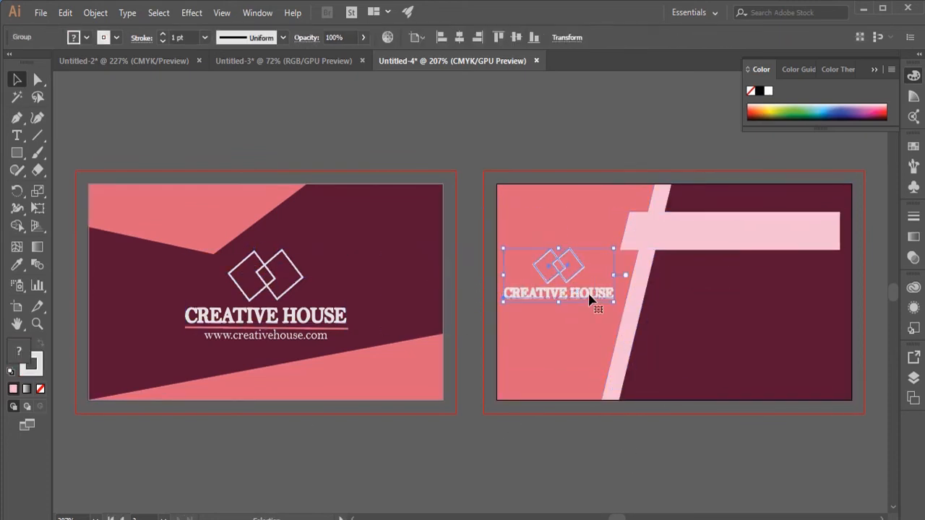
pyautogui.moveTo(614, 302); pyautogui.dragTo(625, 313)
pyautogui.click(551, 478)
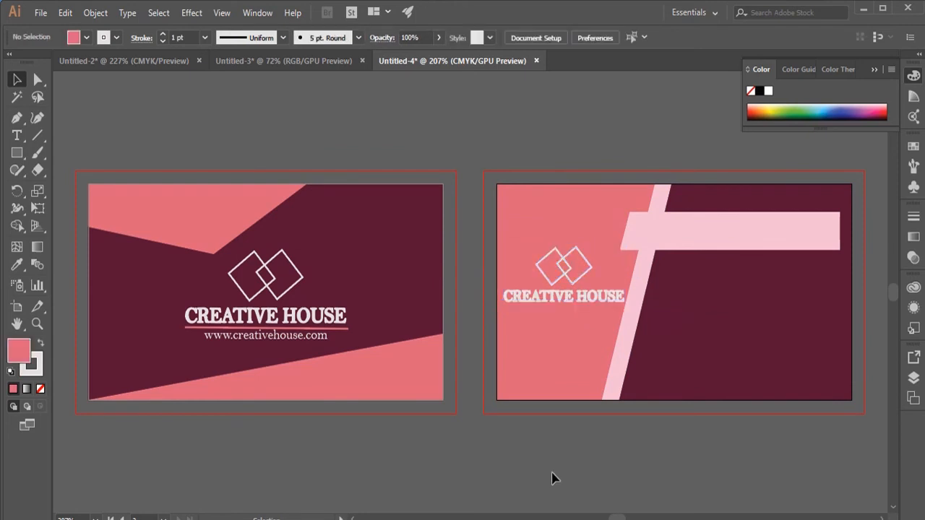
# Step: Draw a small fold triangle under the banner's left end against the strip and fill it with a mid pink
pyautogui.press('p')
pyautogui.click(638, 250)
pyautogui.click(620, 250)
pyautogui.doubleClick(19, 351)
pyautogui.click(823, 230)
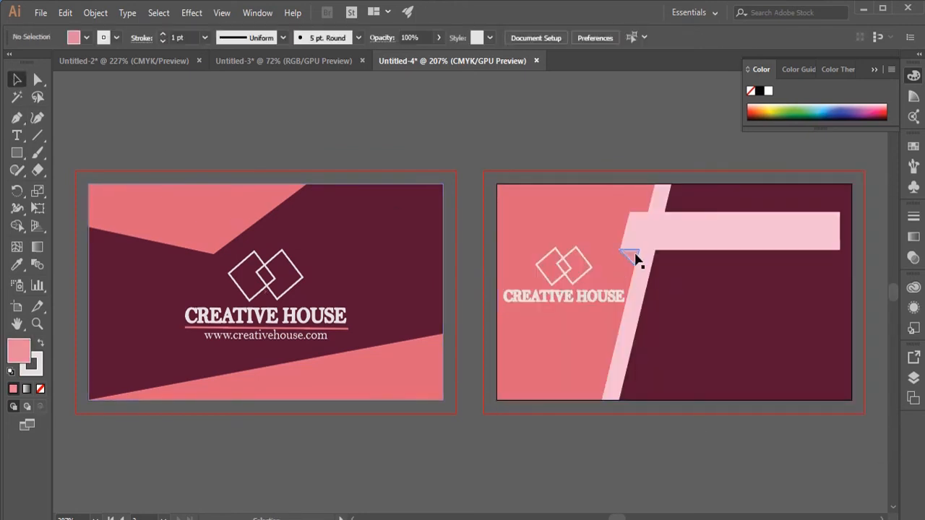
pyautogui.click(514, 479)
# Step: Paste a copy of the lower pink shape on the second card, fitted from the strip's base to the right edge with reduced height
pyautogui.hotkey('ctrl', 'v')
pyautogui.moveTo(522, 310); pyautogui.dragTo(745, 383)
pyautogui.moveTo(495, 398); pyautogui.dragTo(621, 397)
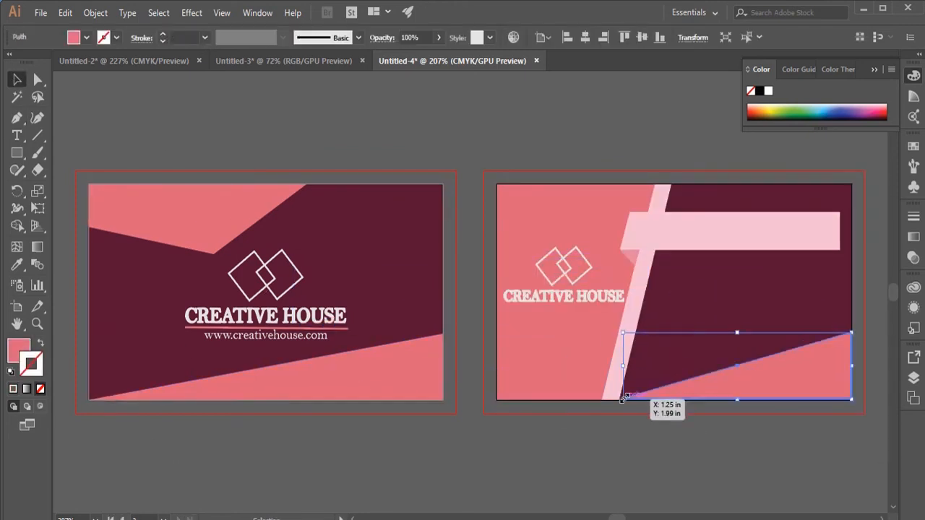
pyautogui.moveTo(736, 333); pyautogui.dragTo(736, 355)
pyautogui.click(625, 337)
pyautogui.moveTo(578, 292); pyautogui.dragTo(571, 293)
# Step: Try a copy of the underline beneath the second card's company name with maroon as its stroke color
pyautogui.hotkey('ctrl', 'shift', 'a')
pyautogui.moveTo(388, 289); pyautogui.dragTo(564, 307)
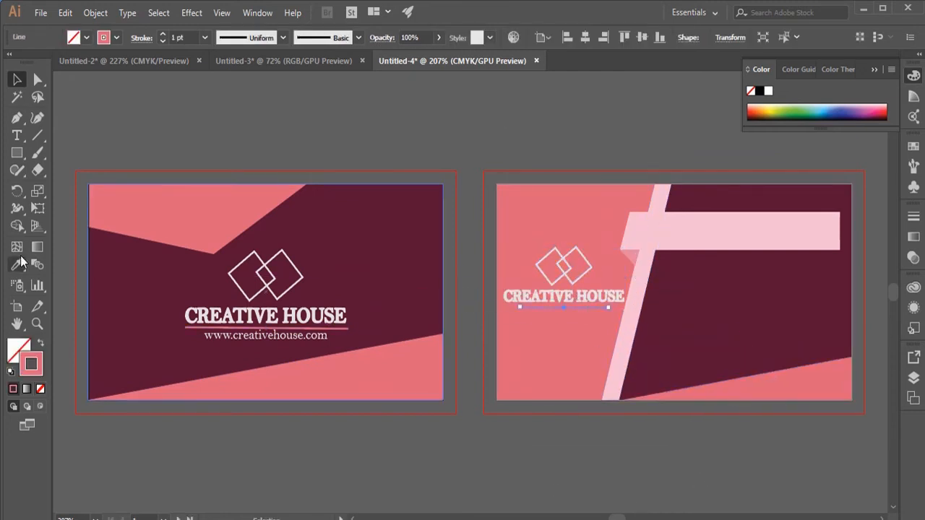
pyautogui.click(19, 265)
pyautogui.keyDown('shift'); pyautogui.click(166, 325); pyautogui.keyUp('shift')
pyautogui.press('v')
pyautogui.click(264, 454)
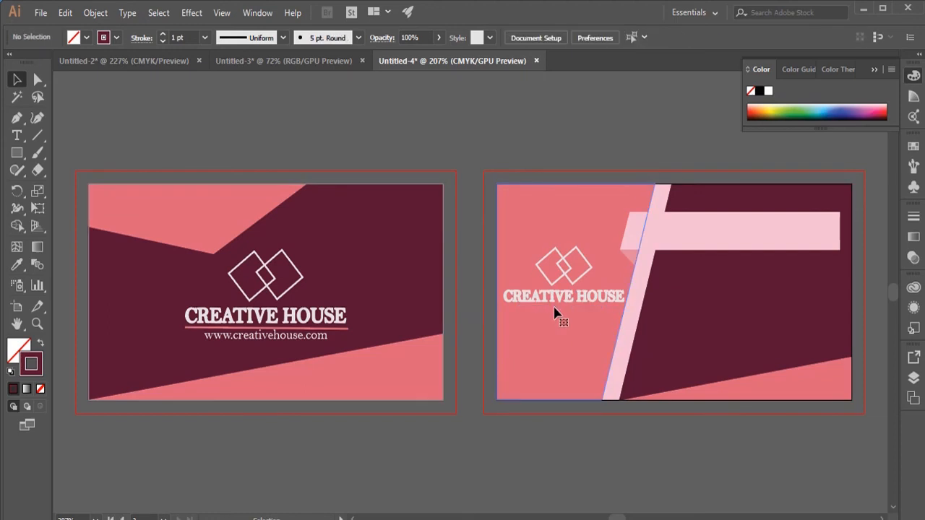
# Step: Set the stroke weight of the second card's company name to 0.5 pt
pyautogui.click(553, 303)
pyautogui.hscroll(-1, 553, 303)
pyautogui.click(715, 457)
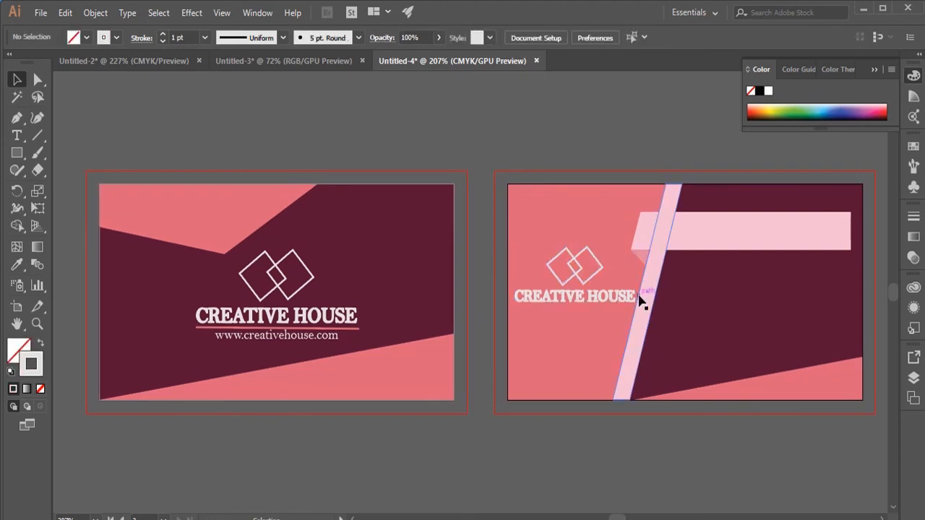
pyautogui.click(626, 300)
pyautogui.click(204, 38)
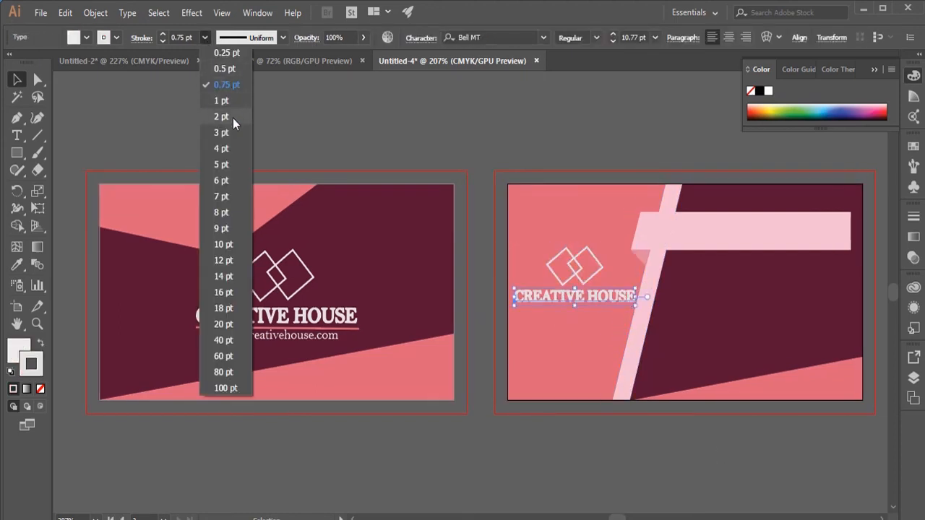
pyautogui.click(229, 68)
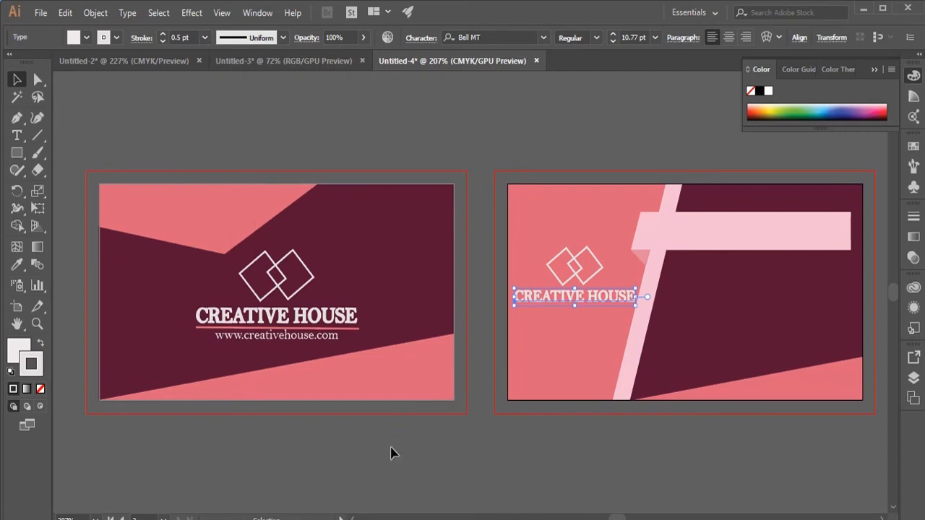
# Step: Add the cardholder's full name in capitals, fill it with the card's maroon and place it on the light pink banner at 13.31 pt
pyautogui.press('t')
pyautogui.click(523, 127)
pyautogui.write('AlICE SMITH')
pyautogui.click(16, 79)
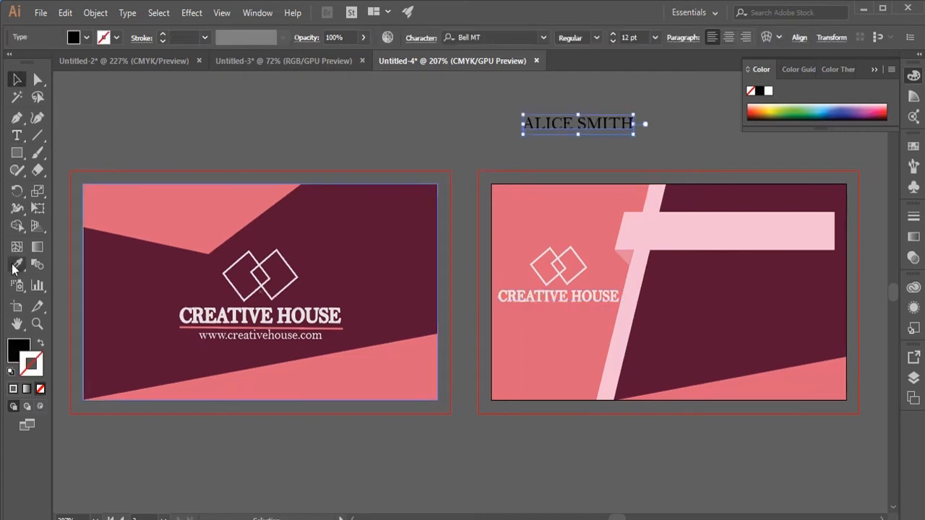
pyautogui.click(17, 264)
pyautogui.click(108, 271)
pyautogui.click(16, 79)
pyautogui.moveTo(610, 127); pyautogui.dragTo(795, 244)
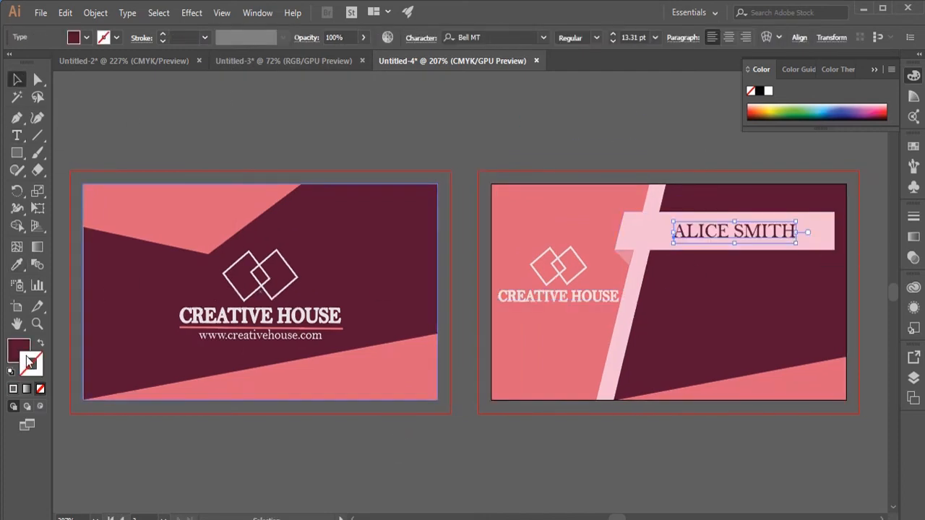
# Step: Apply the card's maroon as the stroke color of the cardholder's name
pyautogui.click(198, 157)
pyautogui.click(764, 244)
pyautogui.press('/')
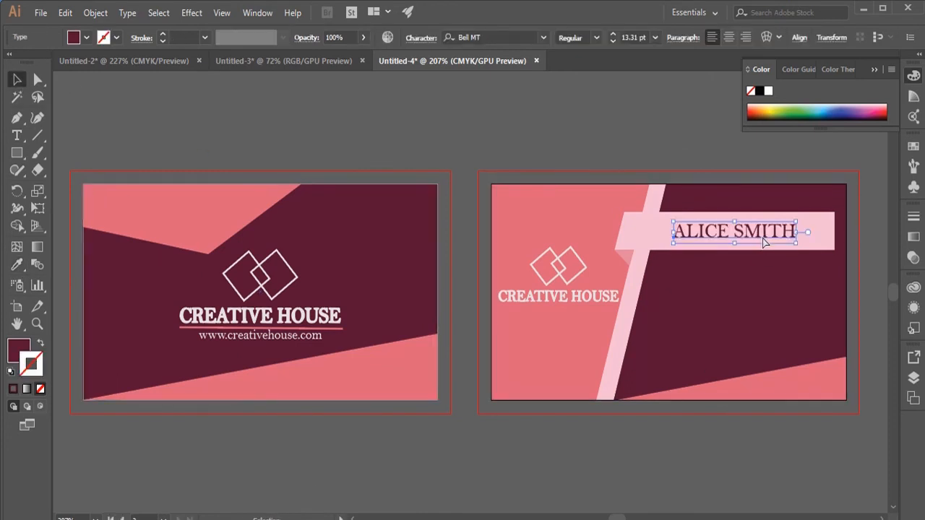
pyautogui.press('i')
pyautogui.keyDown('shift'); pyautogui.click(132, 270); pyautogui.keyUp('shift')
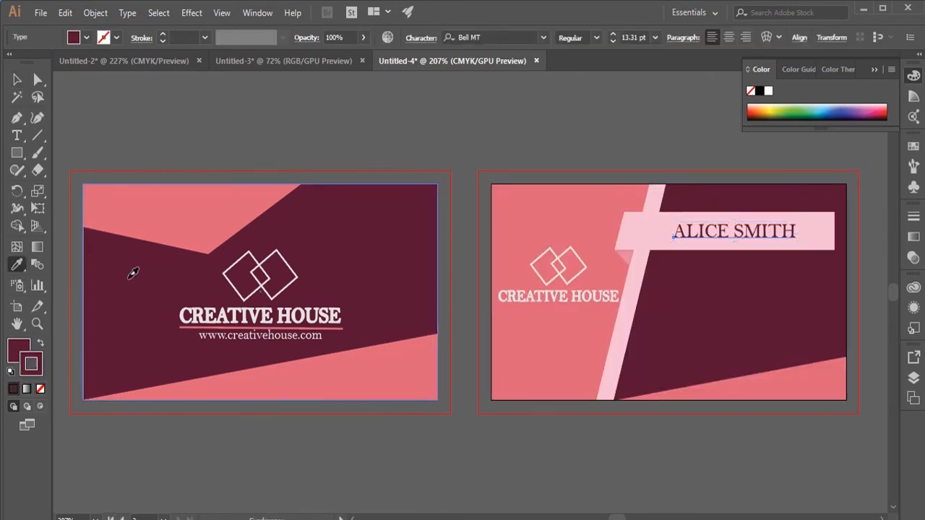
pyautogui.press('v')
pyautogui.click(463, 284)
# Step: Undo and redo the latest edits to the cardholder's name
pyautogui.hotkey('ctrl', 'z')
pyautogui.hotkey('ctrl', 'z')
pyautogui.hotkey('ctrl', 'z')
pyautogui.hotkey('ctrl', 'z')
pyautogui.hotkey('ctrl', 'z')
pyautogui.hotkey('ctrl', 'z')
pyautogui.hotkey('ctrl', 'shift', 'z')
pyautogui.hotkey('ctrl', 'shift', 'z')
pyautogui.hotkey('ctrl', 'shift', 'z')
pyautogui.hotkey('ctrl', 'shift', 'z')
pyautogui.hotkey('ctrl', 'shift', 'z')
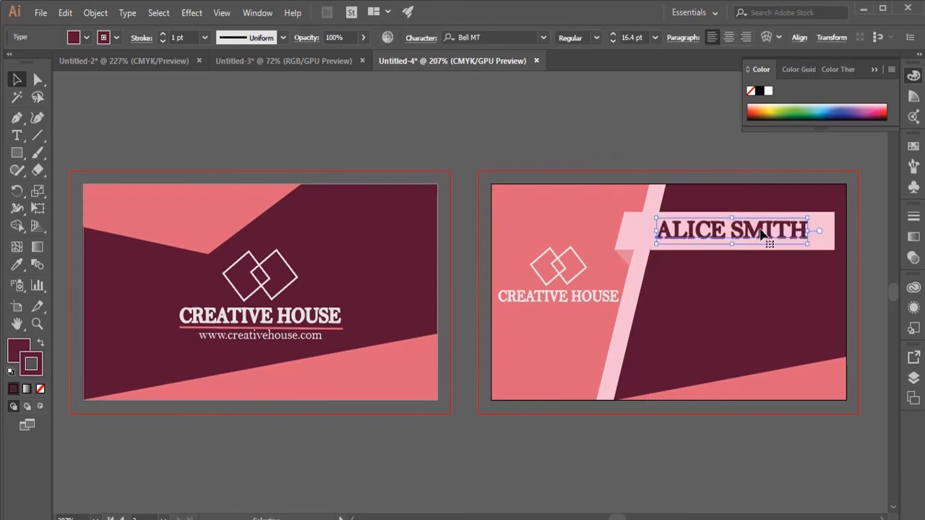
# Step: Reduce the size of the cardholder's name slightly and position it within the right part of the banner
pyautogui.click(733, 460)
pyautogui.click(783, 233)
pyautogui.moveTo(812, 244); pyautogui.dragTo(783, 232)
pyautogui.click(748, 465)
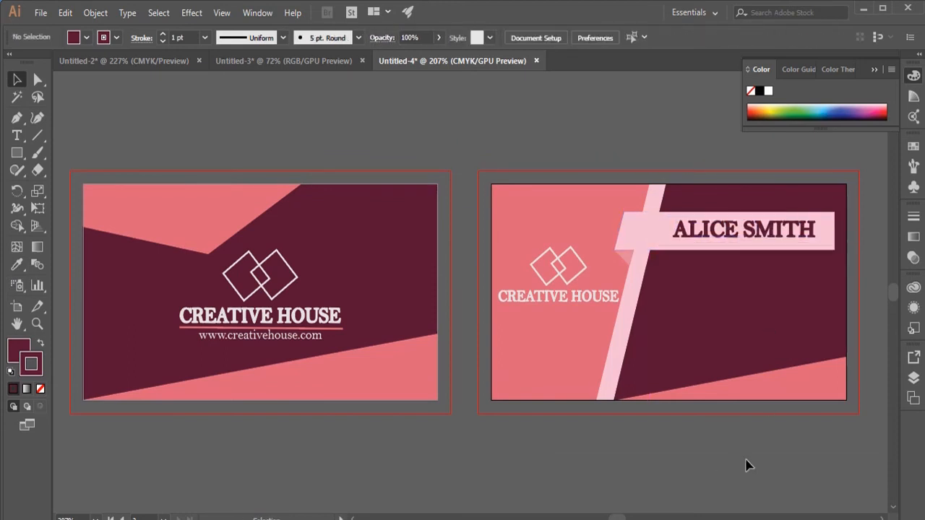
# Step: Add the text "Creative House, CEO" below the banner and fill it with white
pyautogui.press('t')
pyautogui.click(695, 262)
pyautogui.write('Creative House, CEO')
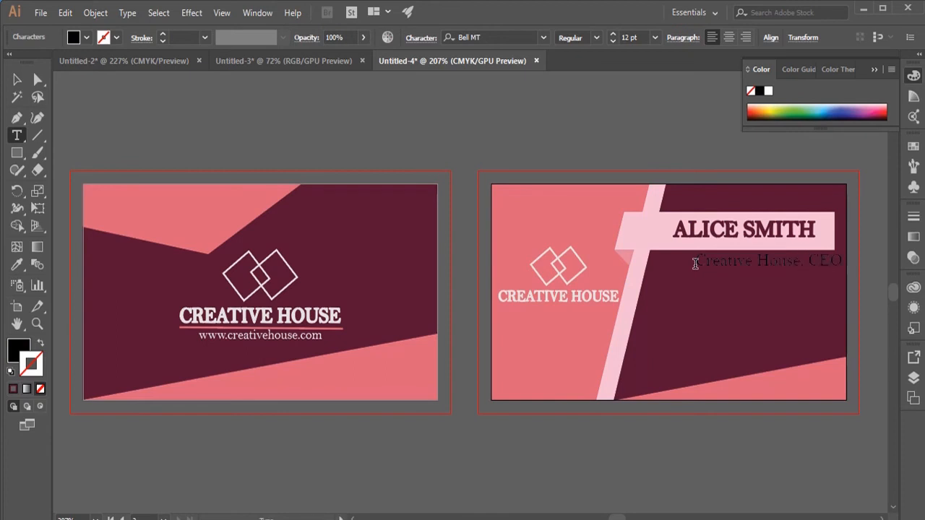
pyautogui.moveTo(843, 261); pyautogui.dragTo(692, 262)
pyautogui.doubleClick(20, 350)
pyautogui.click(509, 220)
pyautogui.press('Return')
# Step: Reduce the job title text to 9.58 pt and center it beneath the cardholder's name, just under the banner
pyautogui.click(18, 82)
pyautogui.moveTo(843, 271); pyautogui.dragTo(811, 266)
pyautogui.moveTo(788, 253); pyautogui.dragTo(783, 255)
pyautogui.click(678, 438)
pyautogui.click(748, 262)
pyautogui.press('Up')
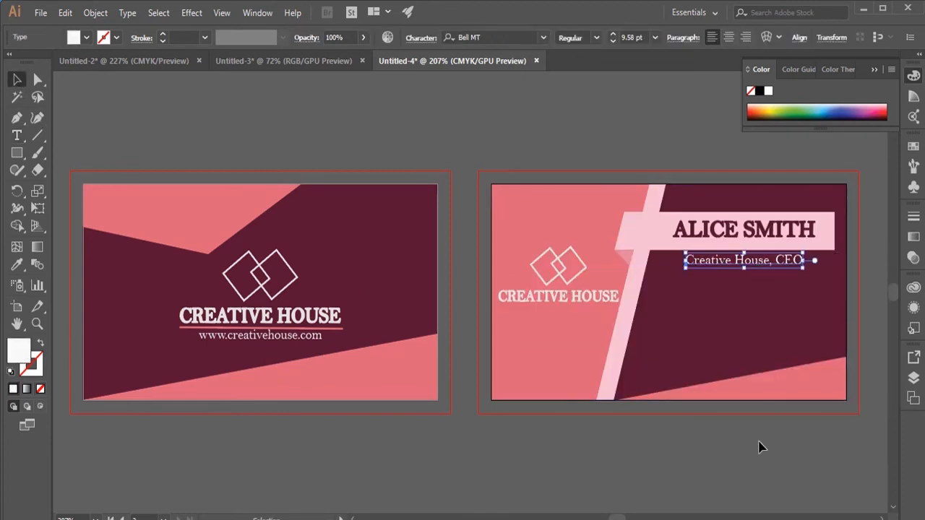
# Step: Paste the phone, e-mail and address lines with their icons and move them onto the second card's maroon area below the job title
pyautogui.click(758, 447)
pyautogui.hotkey('ctrl', 'v')
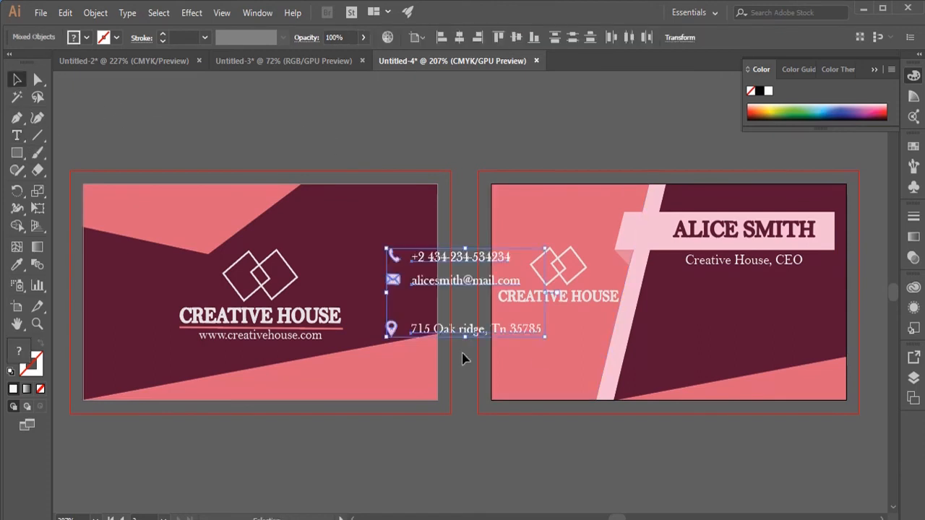
pyautogui.moveTo(465, 354); pyautogui.dragTo(741, 380)
# Step: Move the address line and its location icon up closer to the e-mail line
pyautogui.click(735, 360)
pyautogui.keyDown('shift'); pyautogui.click(673, 359); pyautogui.keyUp('shift')
pyautogui.hotkey('shift', 'Up')
pyautogui.hotkey('shift', 'Up')
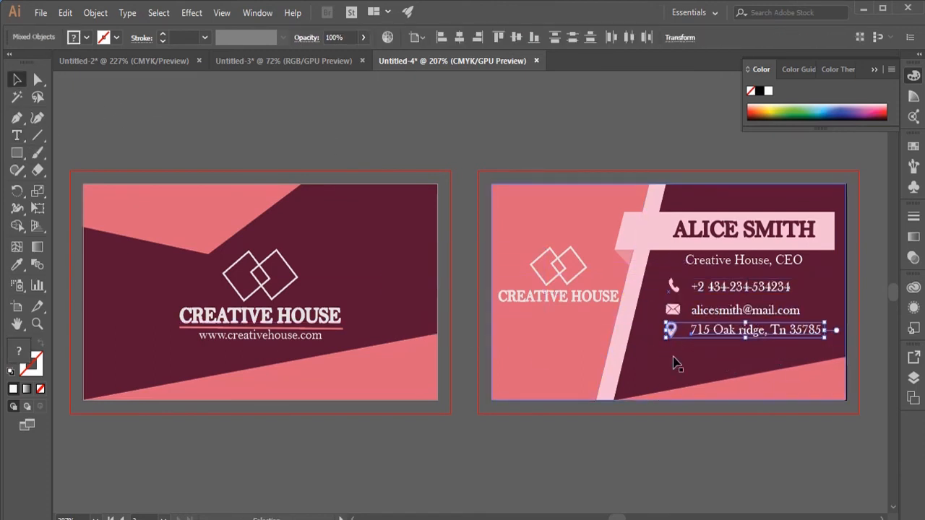
pyautogui.press('Down')
pyautogui.press('Down')
pyautogui.click(715, 434)
# Step: Align the phone, envelope and location icons with each other in one vertical column
pyautogui.click(674, 288)
pyautogui.keyDown('shift'); pyautogui.click(673, 310); pyautogui.keyUp('shift')
pyautogui.click(718, 450)
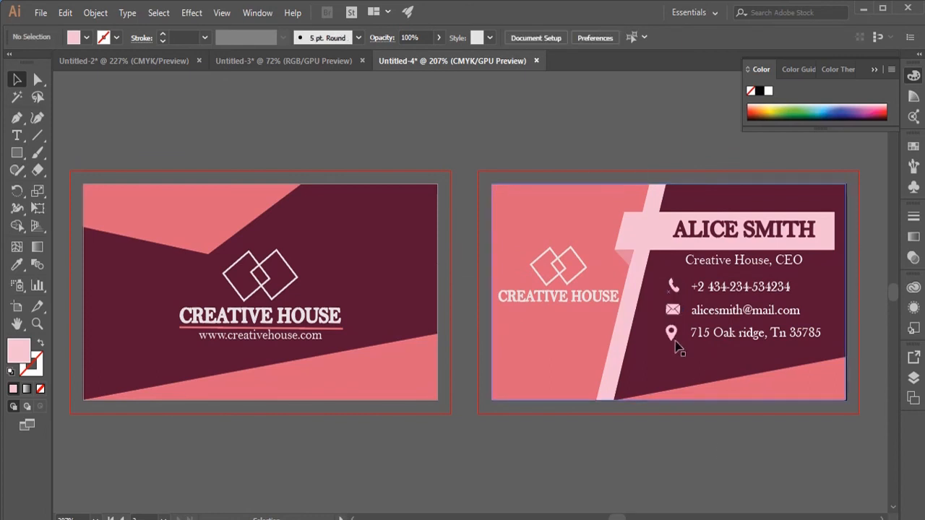
pyautogui.click(673, 331)
pyautogui.keyDown('shift'); pyautogui.click(672, 310); pyautogui.keyUp('shift')
pyautogui.keyDown('shift'); pyautogui.click(673, 287); pyautogui.keyUp('shift')
pyautogui.click(771, 463)
# Step: Adjust the vertical positions of the contact lines so the phone, e-mail and address rows are evenly spaced
pyautogui.click(744, 288)
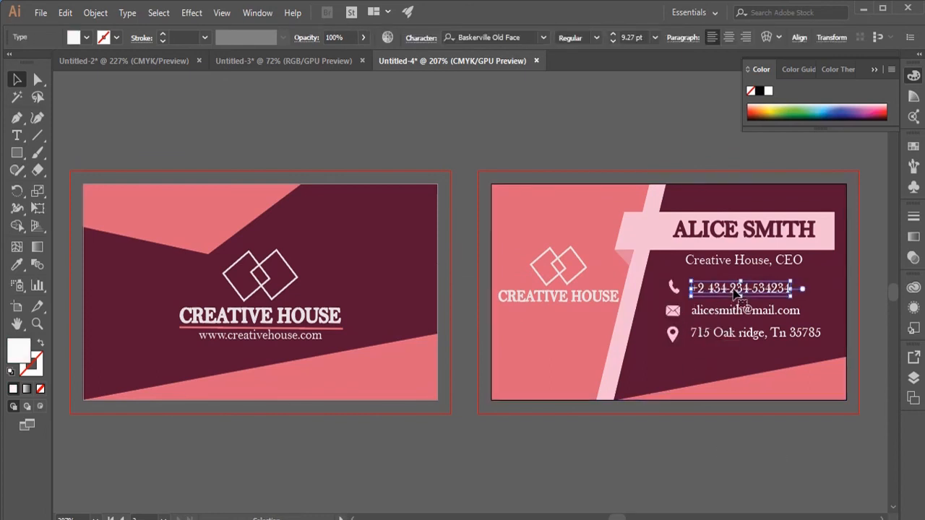
pyautogui.click(741, 337)
pyautogui.click(729, 448)
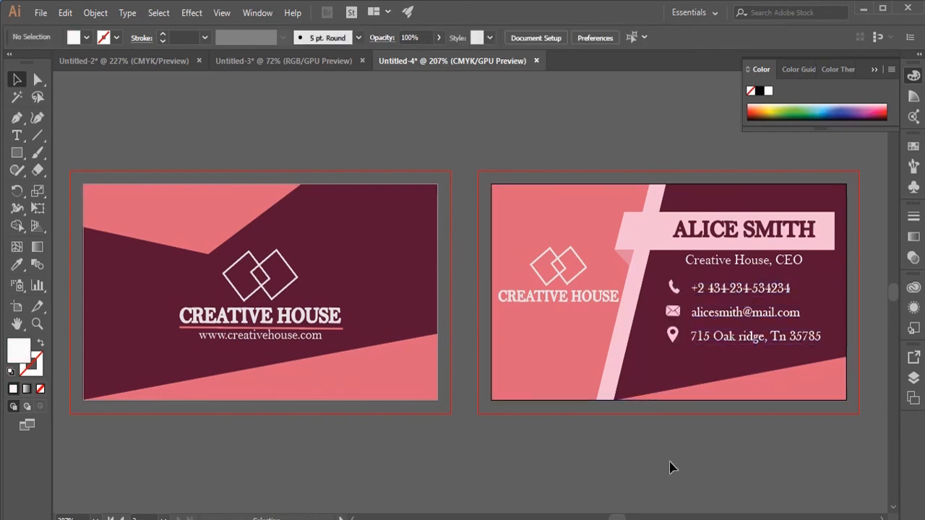
# Step: Move all three contact rows with their icons slightly down, away from the job title
pyautogui.click(673, 288)
pyautogui.keyDown('shift'); pyautogui.click(740, 287); pyautogui.keyUp('shift')
pyautogui.keyDown('shift'); pyautogui.click(673, 312); pyautogui.keyUp('shift')
pyautogui.keyDown('shift'); pyautogui.click(744, 312); pyautogui.keyUp('shift')
pyautogui.keyDown('shift'); pyautogui.click(672, 335); pyautogui.keyUp('shift')
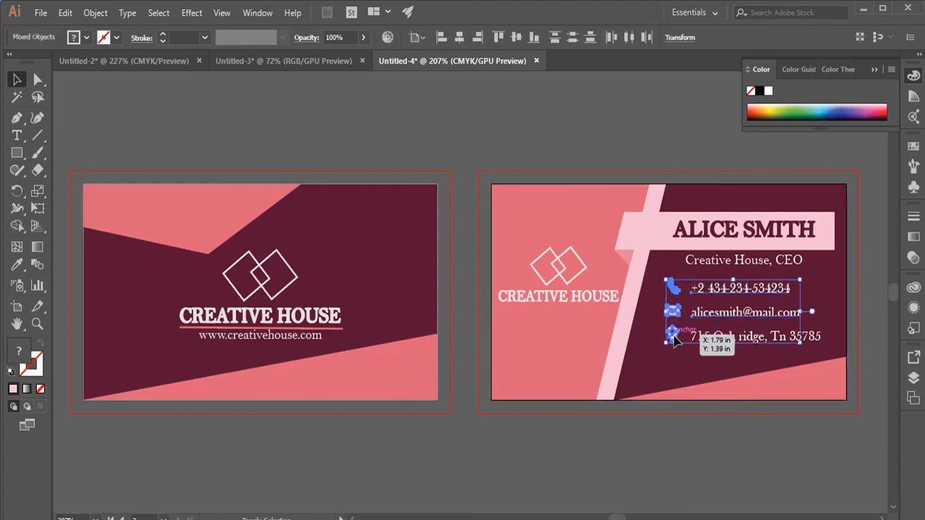
pyautogui.keyDown('shift'); pyautogui.click(709, 339); pyautogui.keyUp('shift')
pyautogui.moveTo(709, 343); pyautogui.dragTo(711, 346)
pyautogui.click(720, 461)
# Step: Draw a narrow vertical light pink rectangle covering the column of three contact icons
pyautogui.press('m')
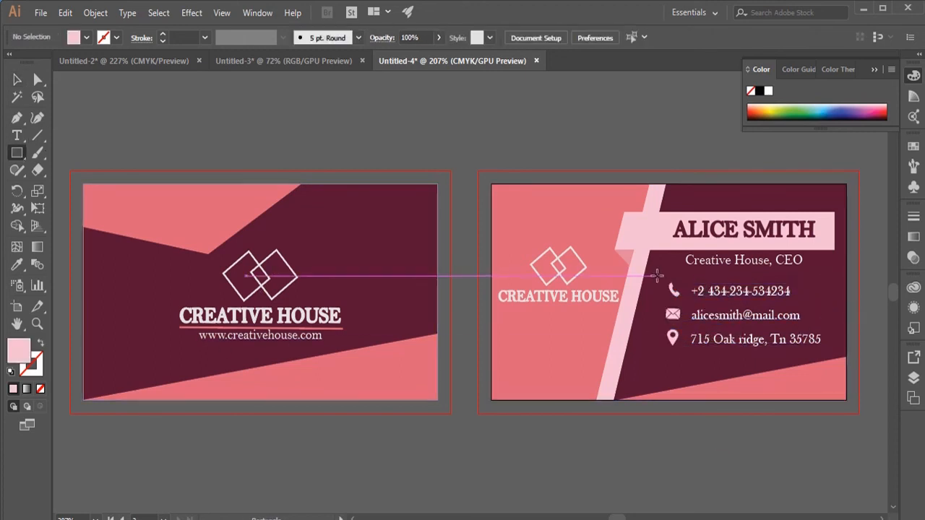
pyautogui.moveTo(658, 277); pyautogui.dragTo(687, 354)
pyautogui.click(20, 84)
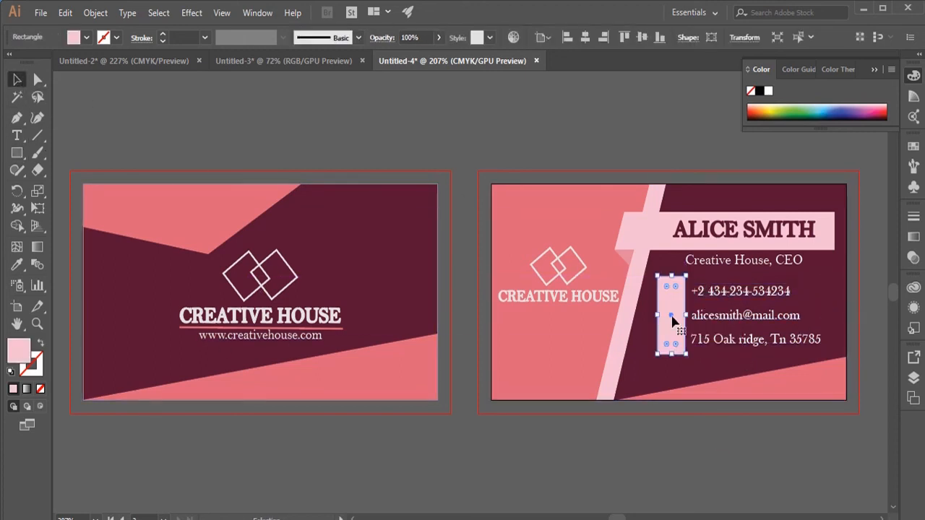
# Step: Try changing the stacking order of the rectangle over the contact icons
pyautogui.rightClick(671, 311)
pyautogui.moveTo(732, 249)
pyautogui.click(581, 288)
pyautogui.hotkey('ctrl', 'z')
# Step: Fill the rectangle with the first card's upper pink shape color and place it behind the contact icons
pyautogui.press('i')
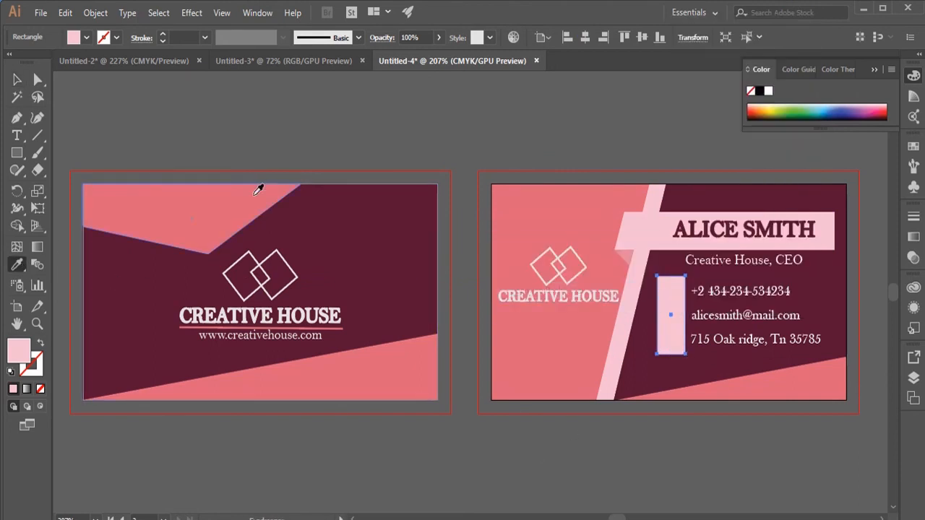
pyautogui.click(256, 187)
pyautogui.press('v')
pyautogui.click(450, 481)
pyautogui.click(682, 357)
pyautogui.click(698, 472)
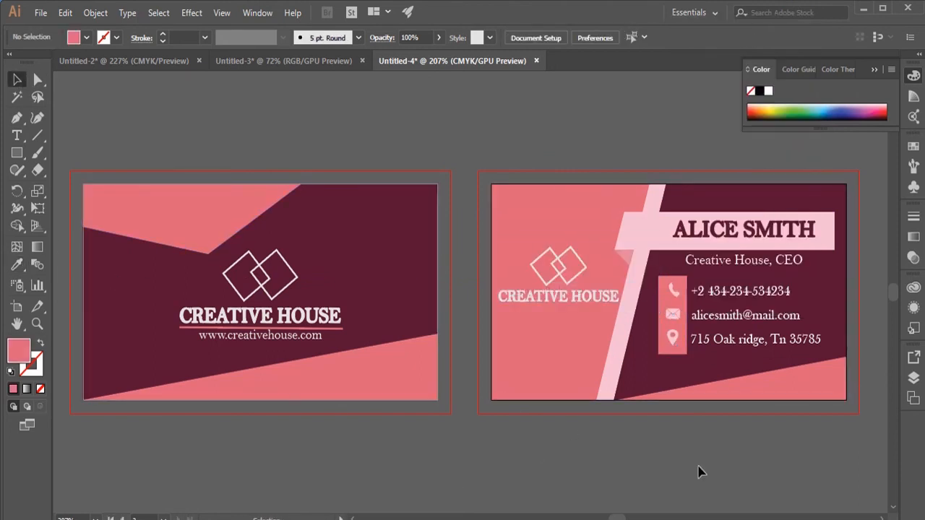
# Step: Narrow the pink rectangle behind the icons slightly from its left side
pyautogui.click(685, 356)
pyautogui.moveTo(658, 315); pyautogui.dragTo(660, 315)
pyautogui.click(693, 367)
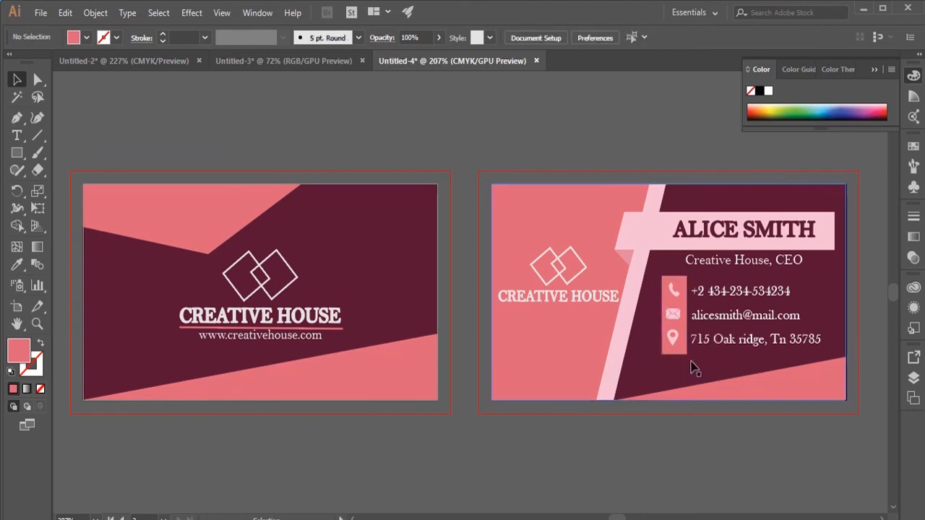
# Step: Draw a square about 0.3 in wide over the phone icon and fill it with light pink EFC5CD
pyautogui.press('m')
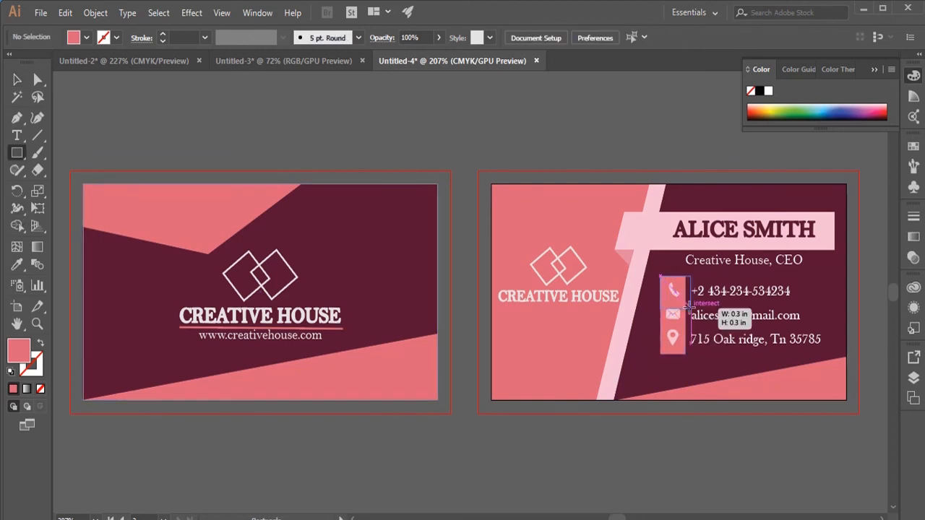
pyautogui.moveTo(685, 303); pyautogui.dragTo(685, 302)
pyautogui.doubleClick(22, 352)
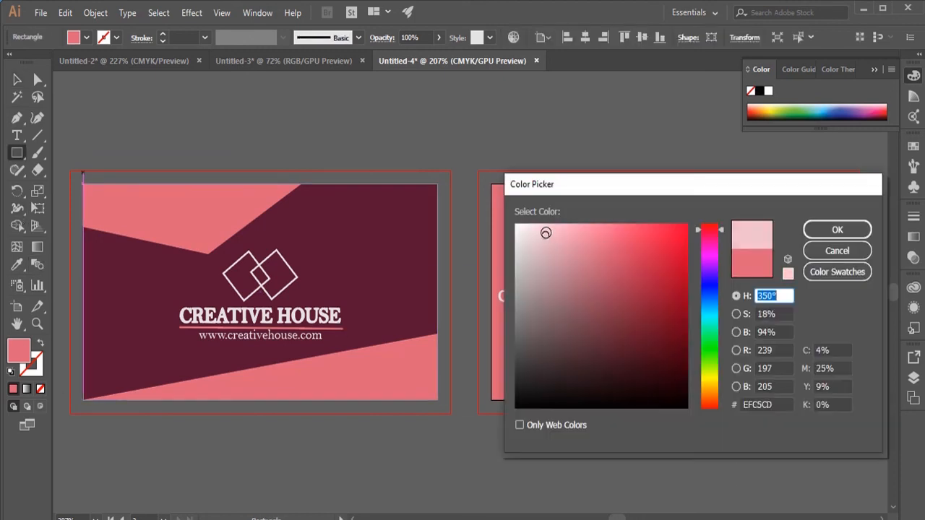
pyautogui.click(835, 229)
# Step: Place the light pink square behind the phone icon and change its fill to a slightly darker pink
pyautogui.press('v')
pyautogui.rightClick(673, 290)
pyautogui.click(617, 506)
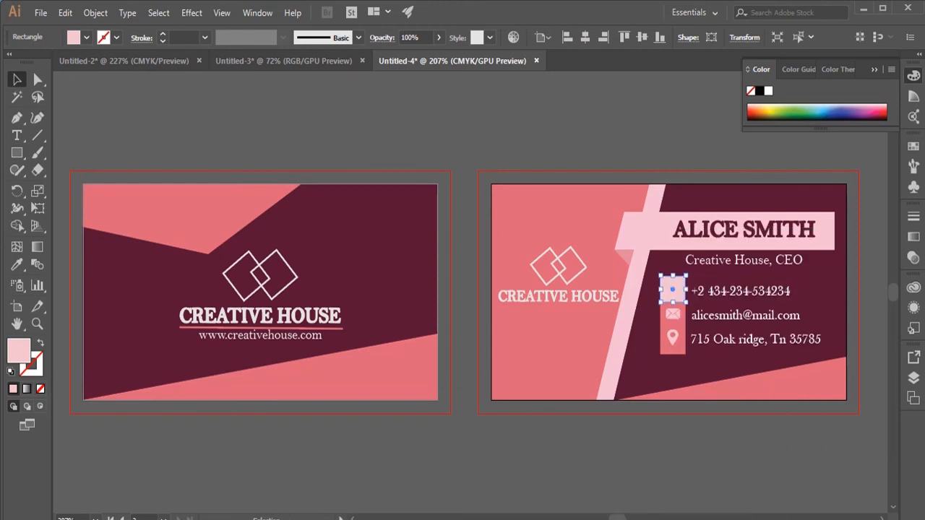
pyautogui.doubleClick(19, 352)
pyautogui.click(835, 229)
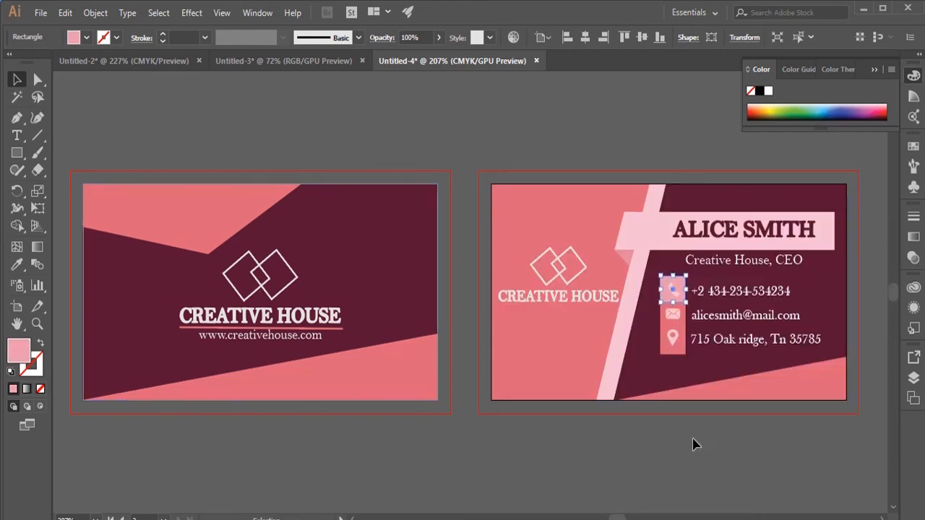
# Step: Duplicate the phone icon's square directly below as the email icon's background and fill the copy with pink E28AA3
pyautogui.moveTo(667, 303); pyautogui.dragTo(671, 323)
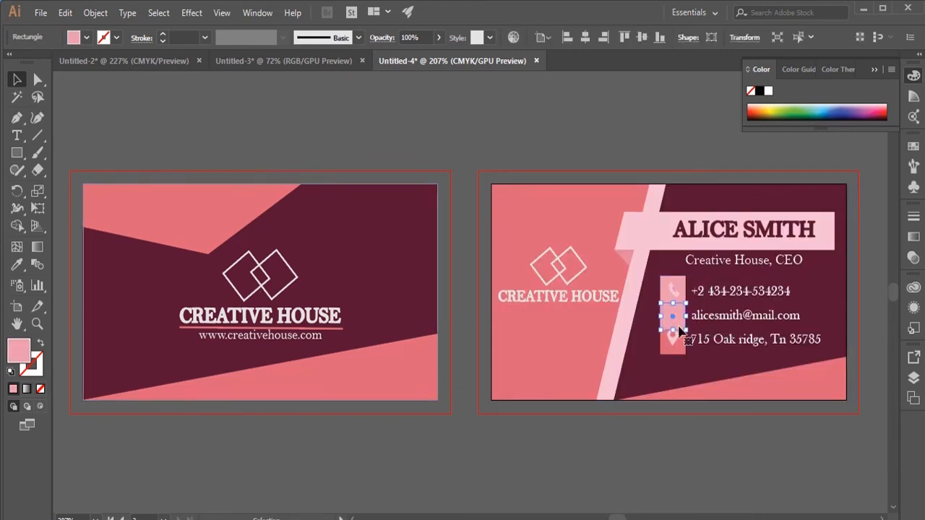
pyautogui.doubleClick(20, 352)
pyautogui.click(582, 243)
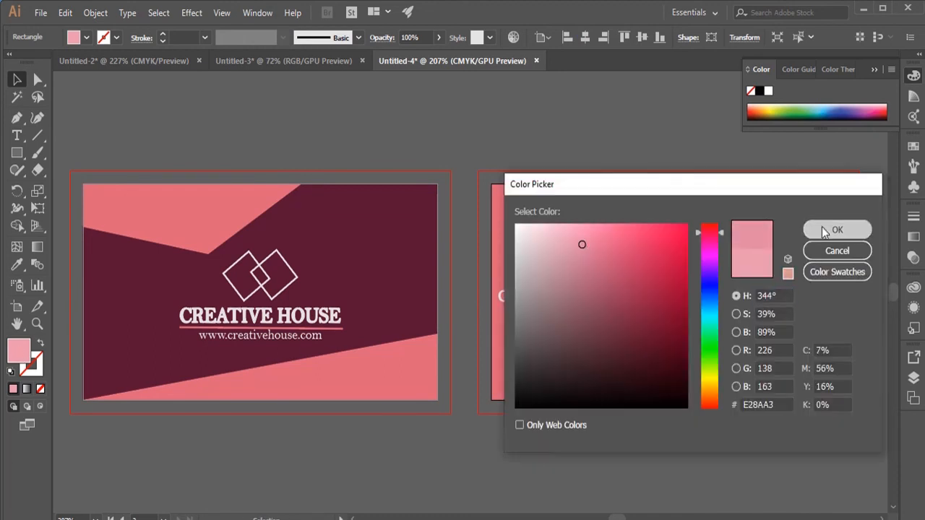
pyautogui.click(836, 229)
pyautogui.hotkey('ctrl', 'shift', 'a')
# Step: Try adjusting the anchor points of the location pin icon with direct selection
pyautogui.press('a')
pyautogui.click(677, 346)
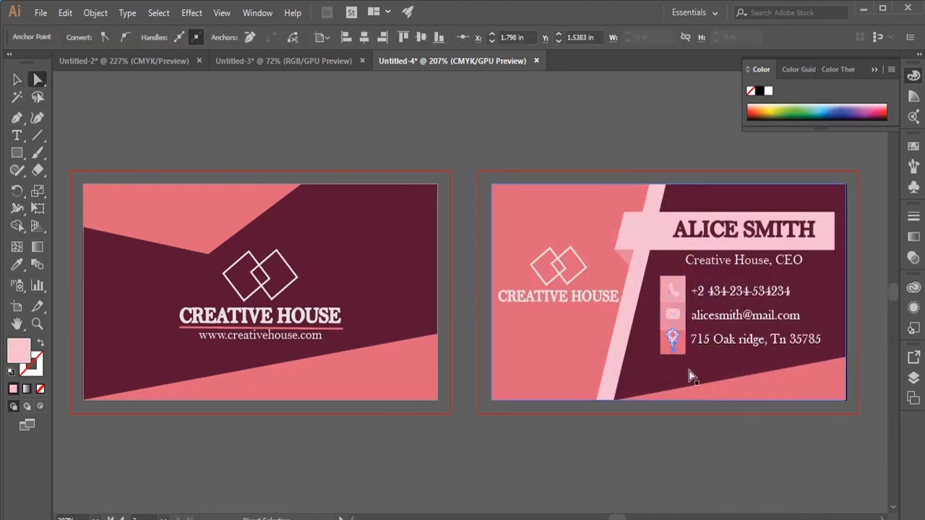
pyautogui.press('v')
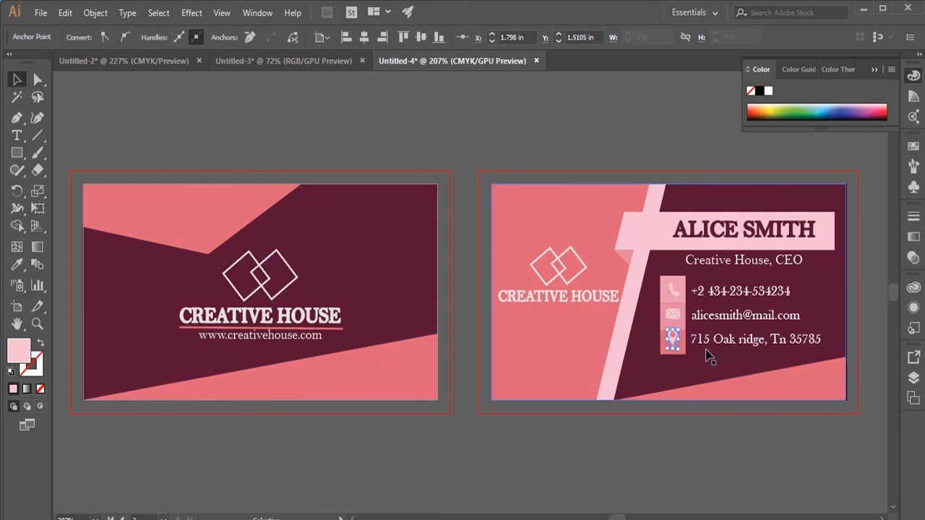
pyautogui.hotkey('ctrl', 'z')
pyautogui.hotkey('ctrl', 'z')
# Step: Move the location pin icon slightly down to center it in its part of the pink column
pyautogui.rightClick(675, 318)
pyautogui.press('Escape')
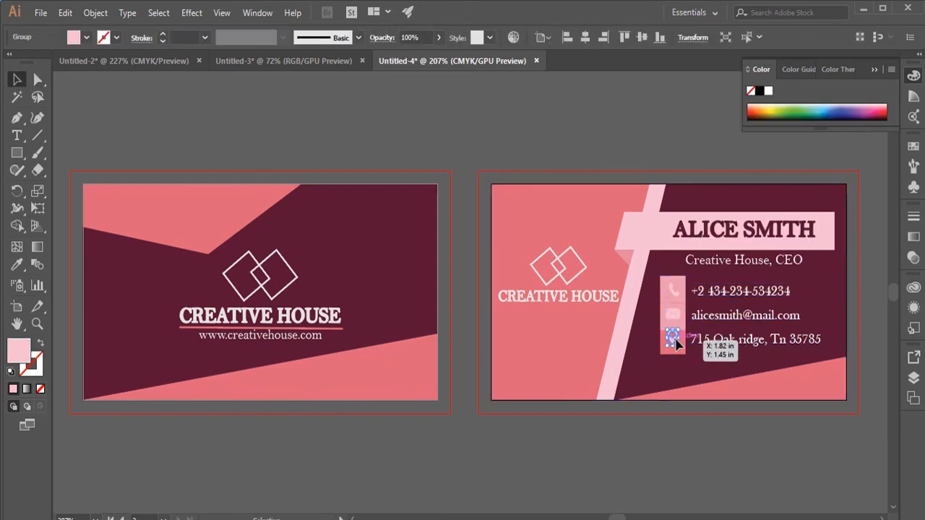
pyautogui.click(462, 339)
# Step: Refill the square behind the email icon with a slightly darker pink than the phone icon's square
pyautogui.click(672, 316)
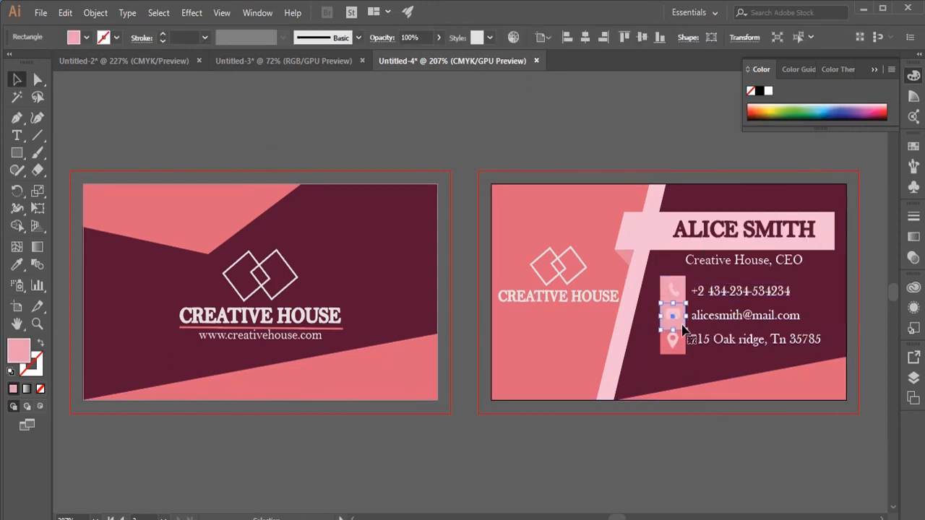
pyautogui.doubleClick(18, 352)
pyautogui.click(580, 241)
pyautogui.press('Return')
pyautogui.click(695, 475)
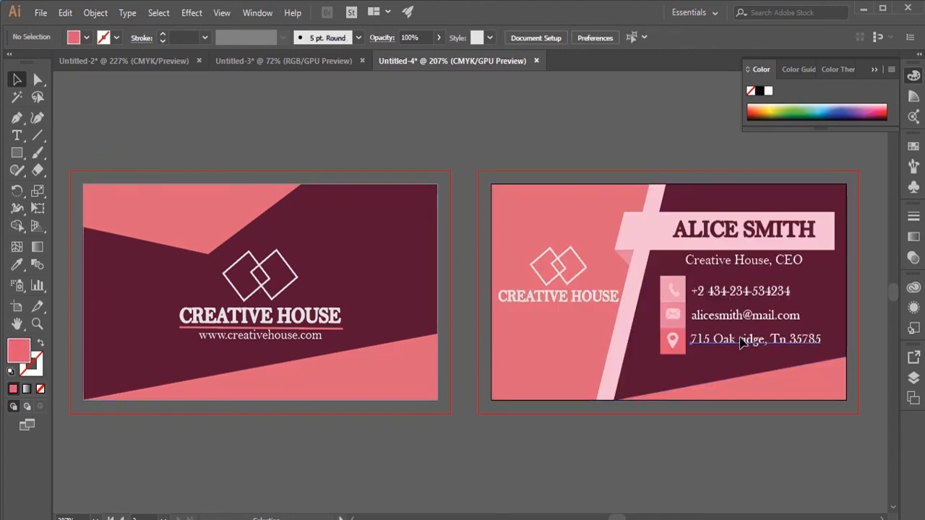
# Step: Move the address line slightly down and the phone number line slightly up to align them with their icons
pyautogui.click(742, 342)
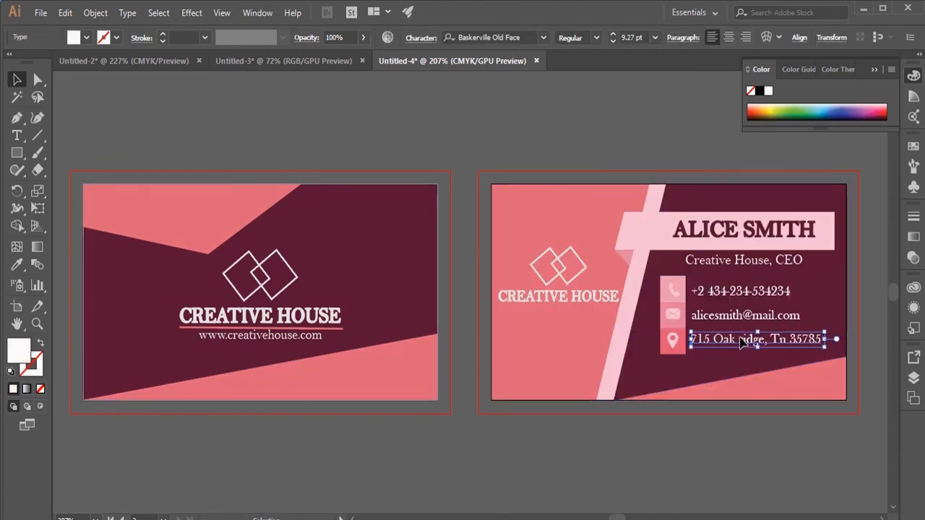
pyautogui.moveTo(740, 343); pyautogui.dragTo(740, 340)
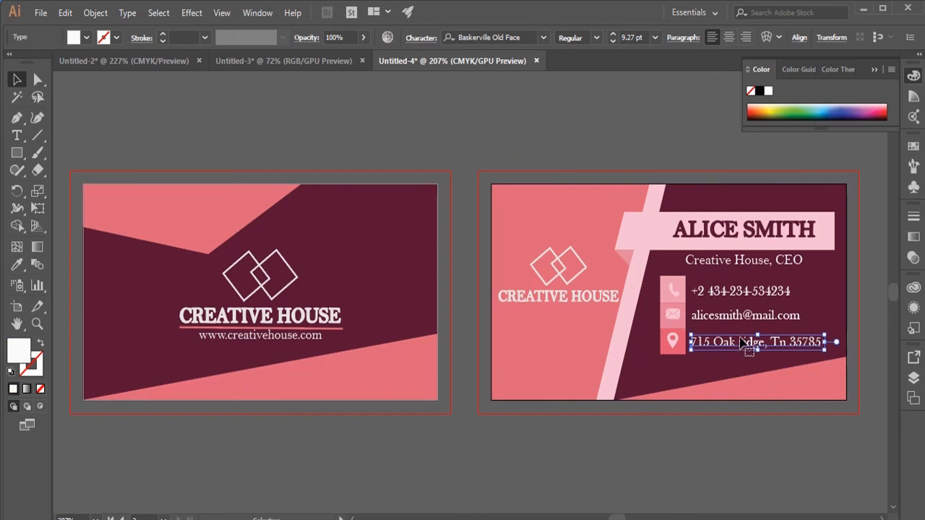
pyautogui.click(699, 439)
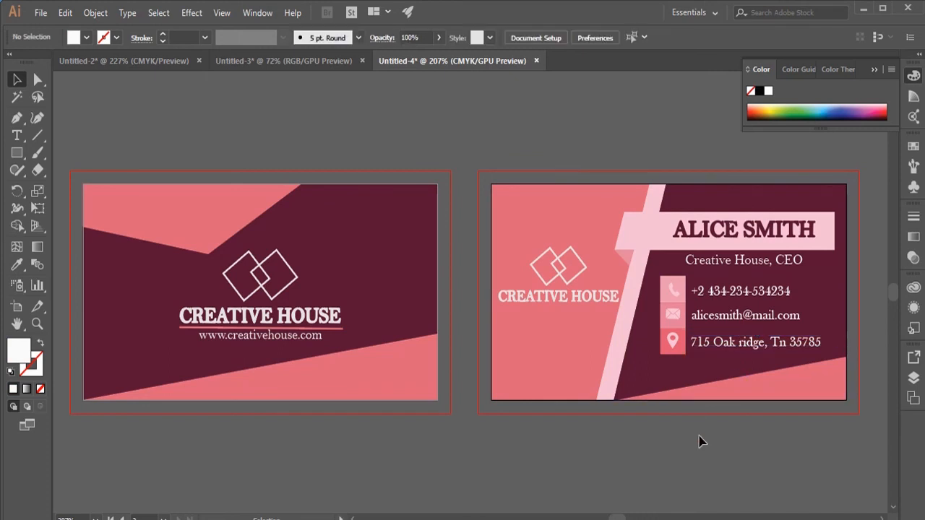
pyautogui.click(729, 320)
pyautogui.moveTo(728, 321); pyautogui.dragTo(721, 291)
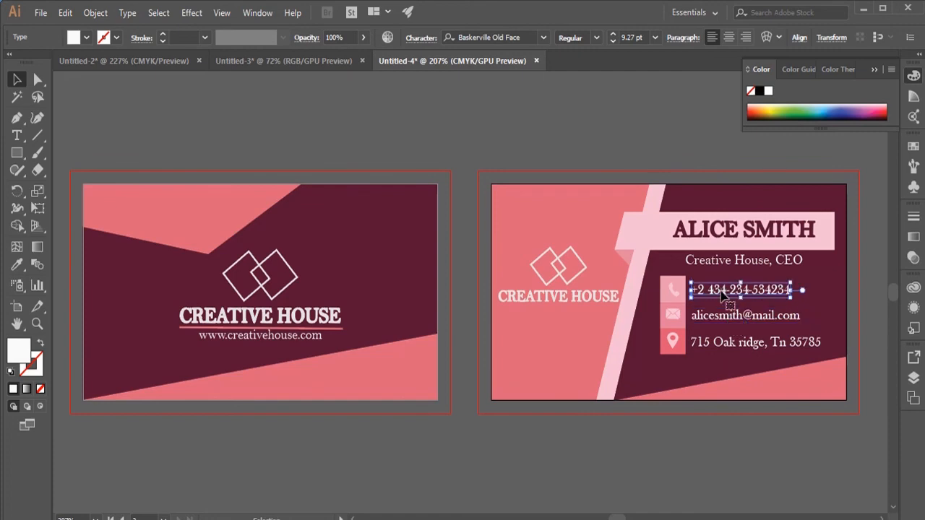